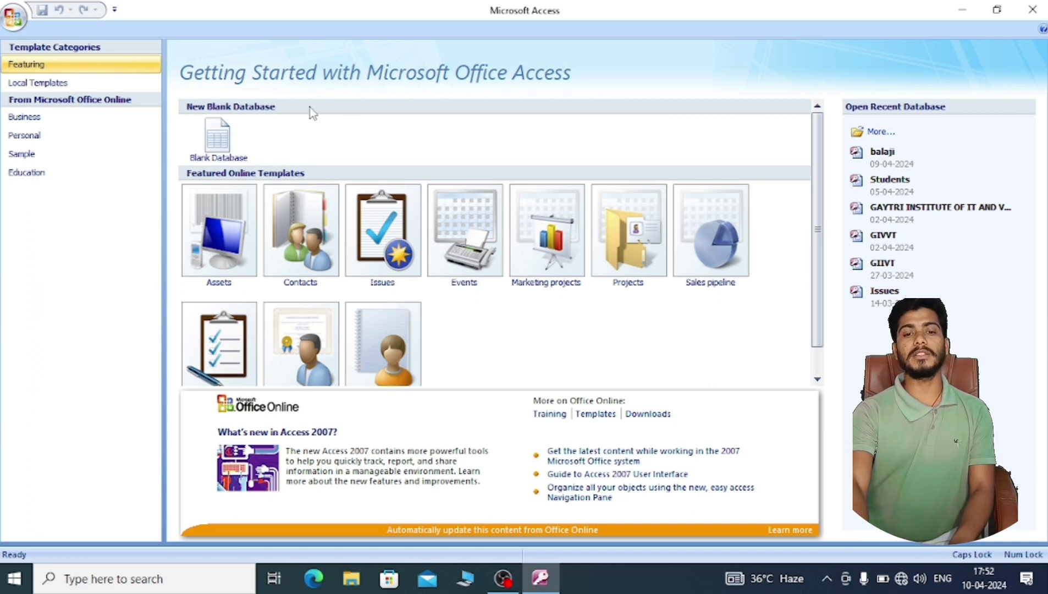
- Create a new blank database with the file name STUDENT
{"action": "left_click", "coordinate": [217, 153]}
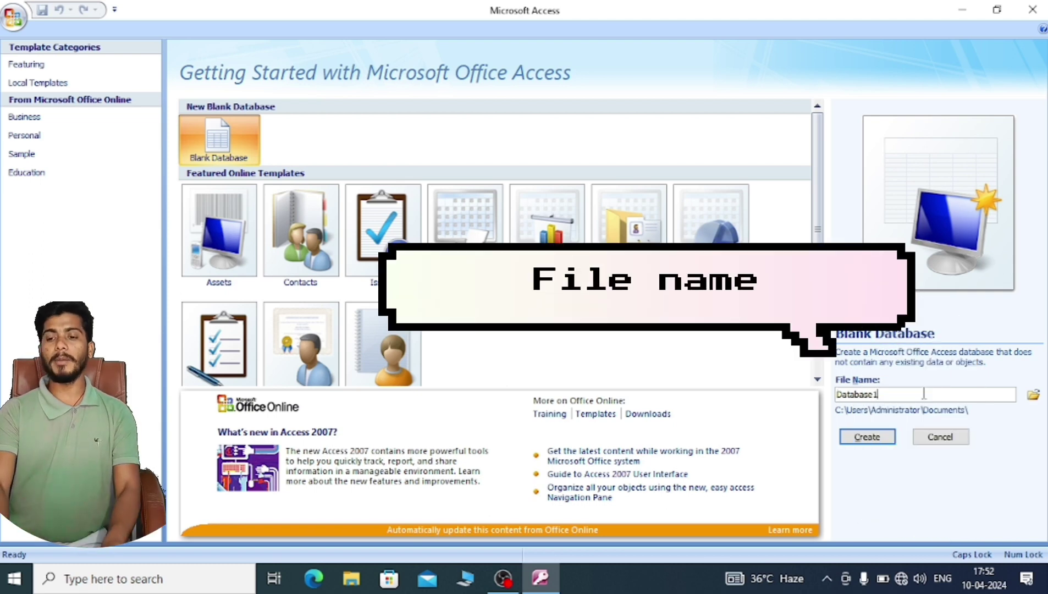
{"action": "key", "text": "BackSpace"}
{"action": "key", "text": "BackSpace"}
{"action": "key", "text": "BackSpace"}
{"action": "key", "text": "BackSpace"}
{"action": "key", "text": "BackSpace"}
{"action": "key", "text": "BackSpace"}
{"action": "key", "text": "BackSpace"}
{"action": "key", "text": "BackSpace"}
{"action": "key", "text": "BackSpace"}
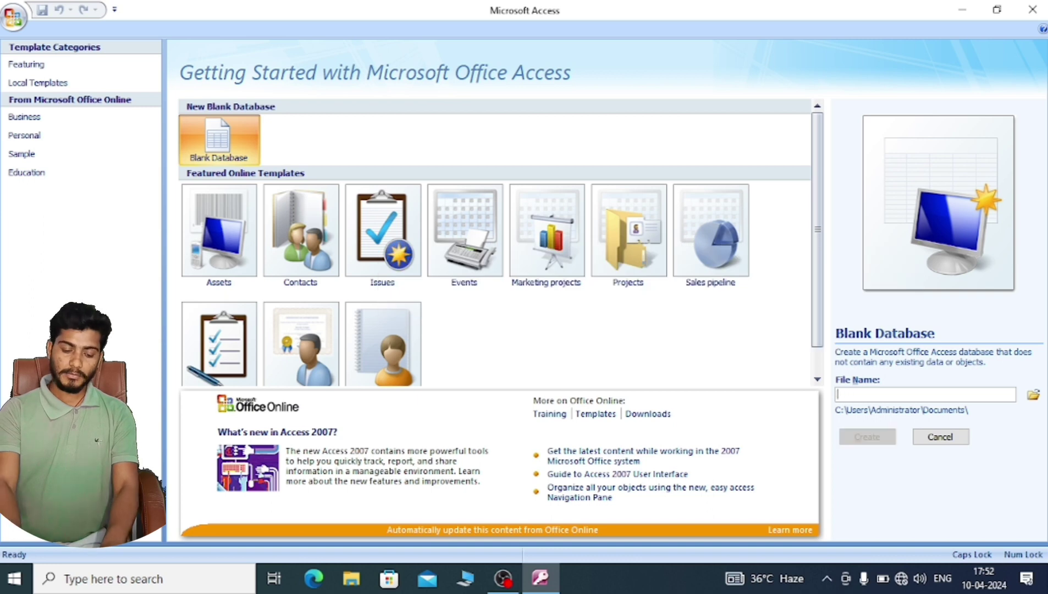
{"action": "type", "text": "ST"}
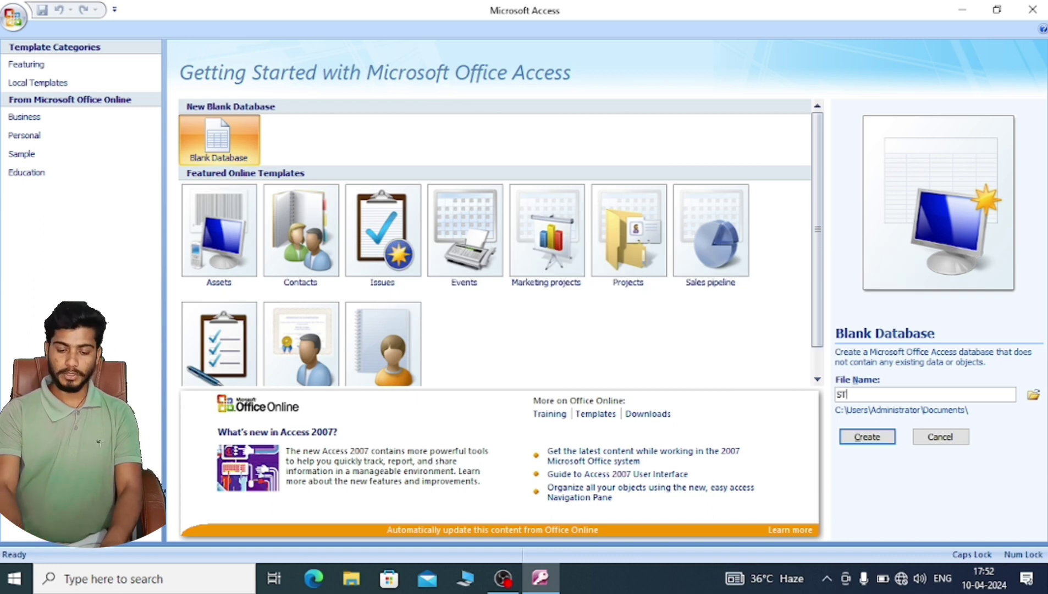
{"action": "type", "text": "UDENT"}
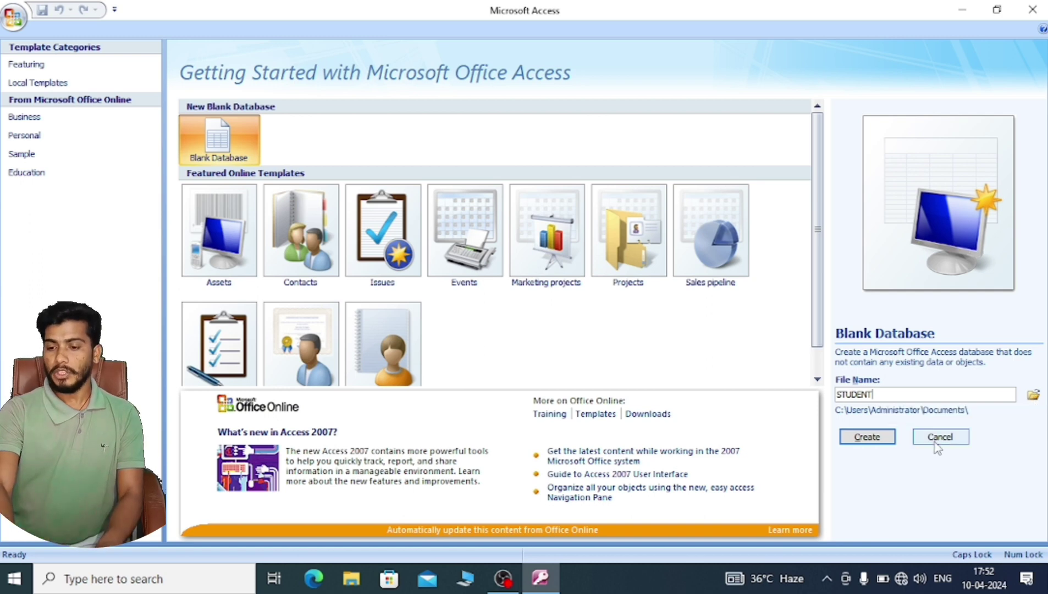
{"action": "left_click", "coordinate": [863, 437]}
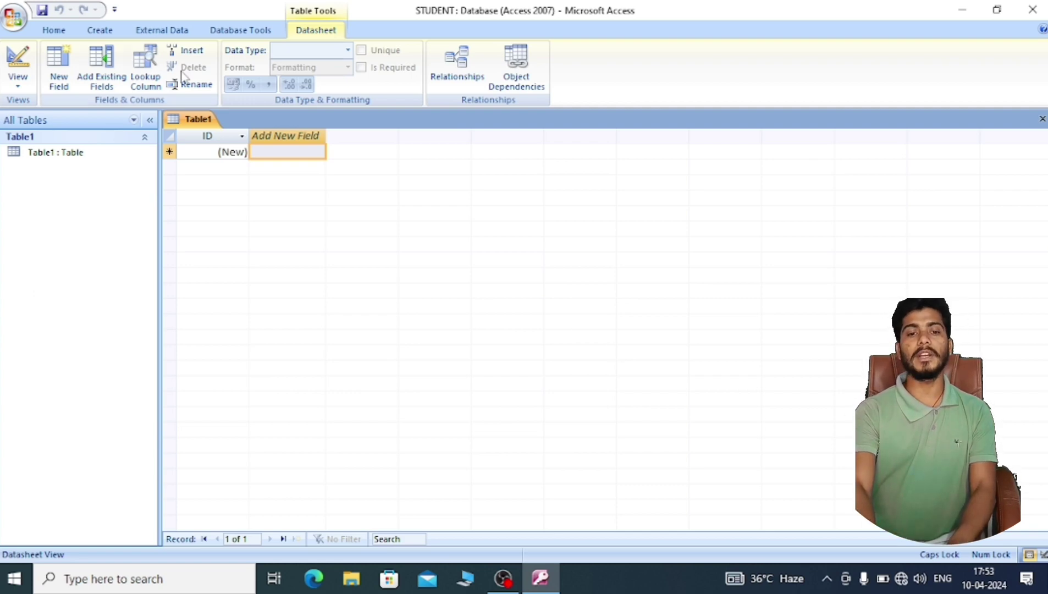
- Look over the Create tab's commands for building tables, forms and reports
{"action": "left_click", "coordinate": [99, 31]}
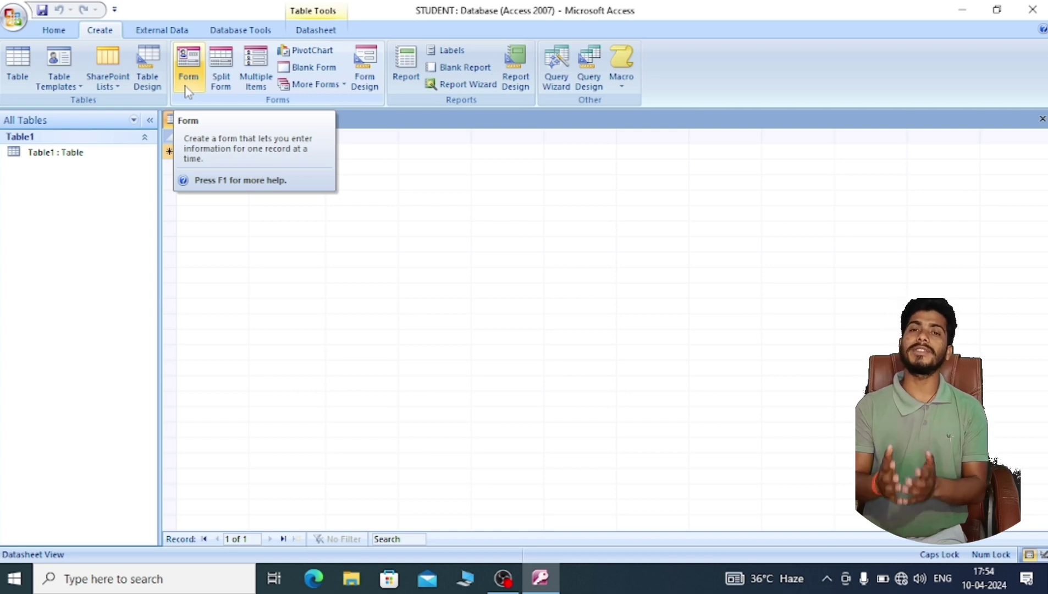
{"action": "left_click", "coordinate": [61, 34]}
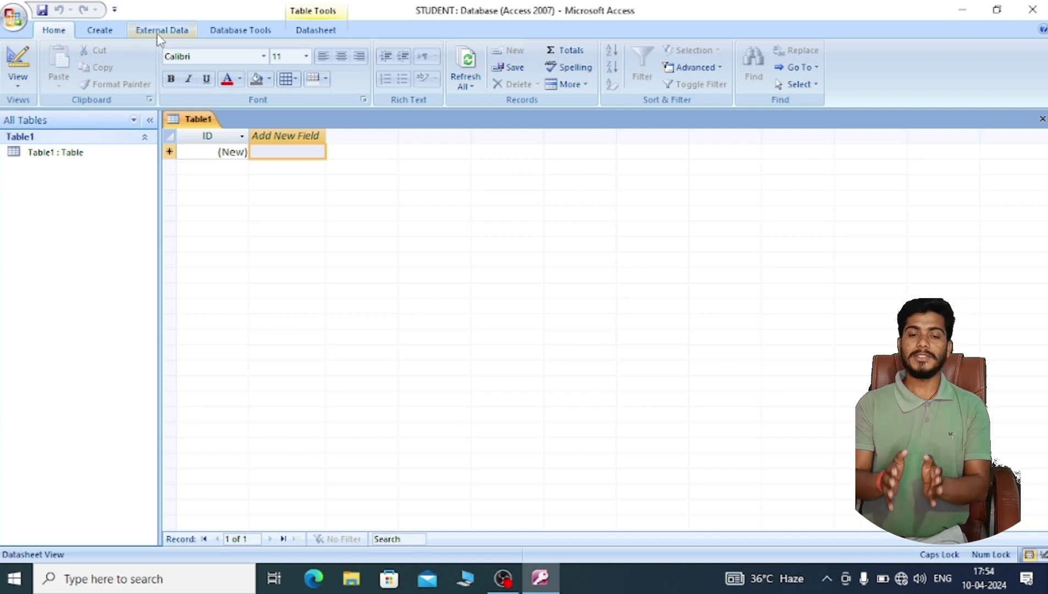
{"action": "left_click", "coordinate": [112, 31]}
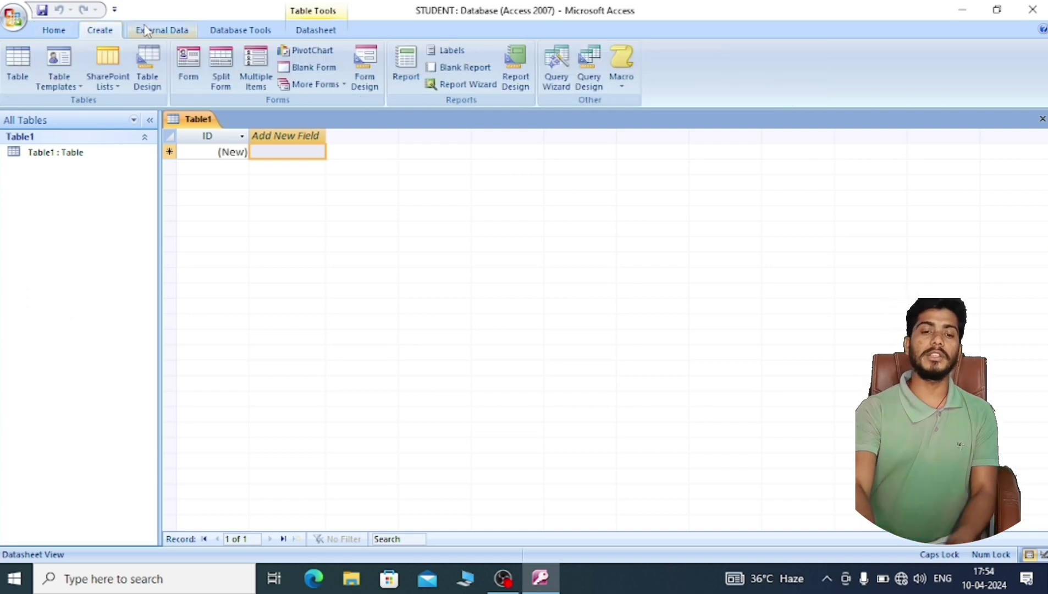
{"action": "left_click", "coordinate": [147, 30]}
{"action": "left_click", "coordinate": [228, 33]}
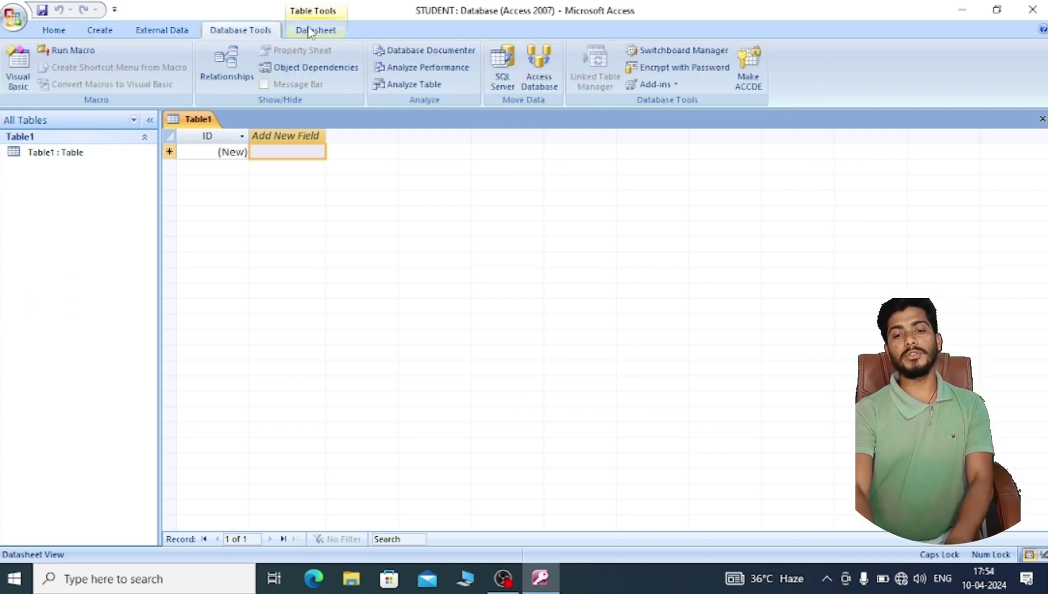
{"action": "left_click", "coordinate": [310, 31]}
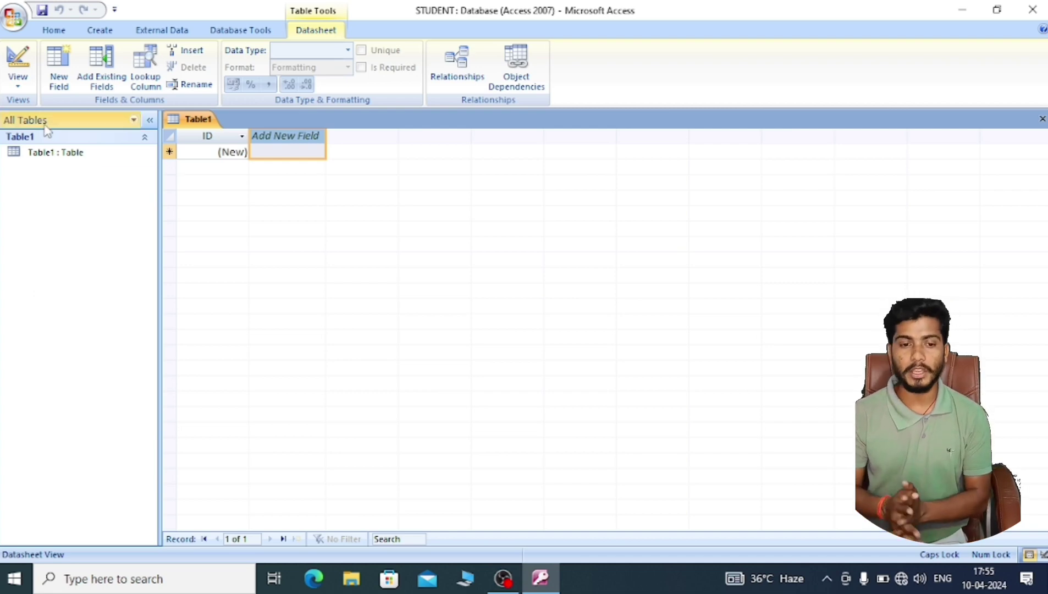
- Choose Design View for Table1 from the Home tab's View menu
{"action": "left_click", "coordinate": [53, 30]}
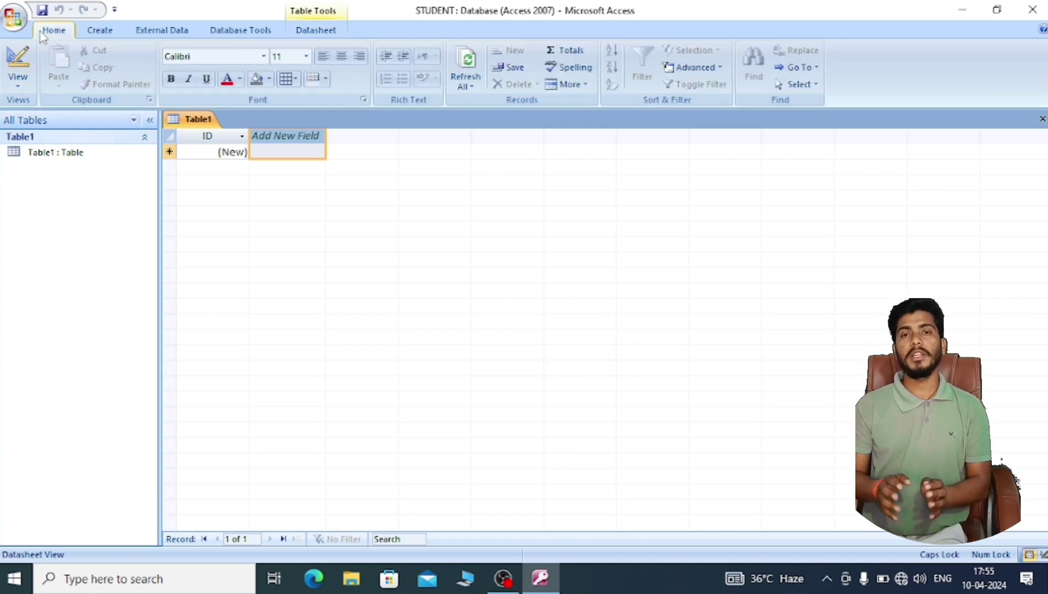
{"action": "left_click", "coordinate": [19, 81]}
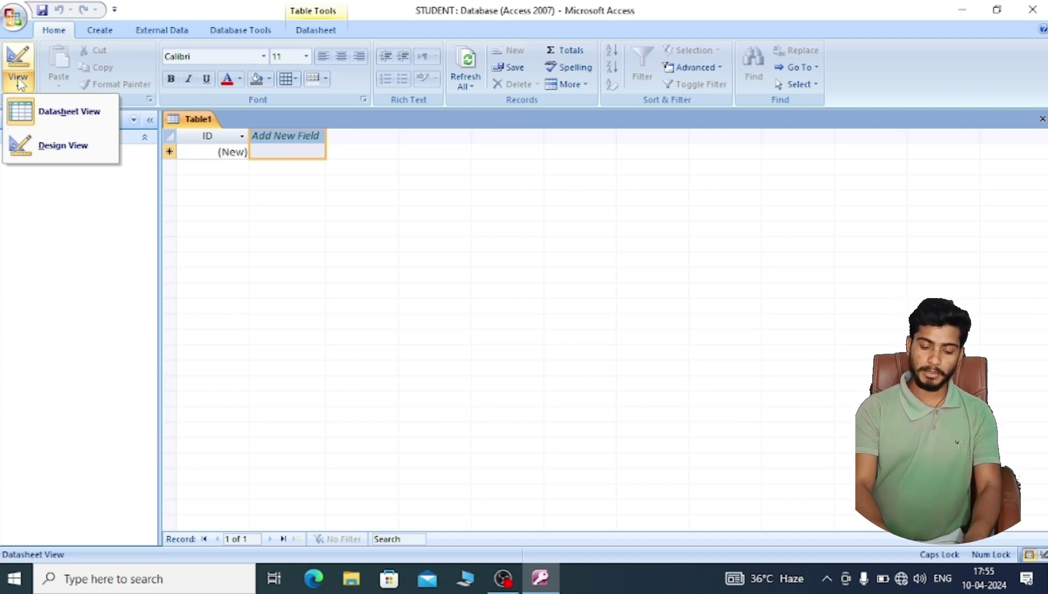
{"action": "left_click", "coordinate": [46, 144]}
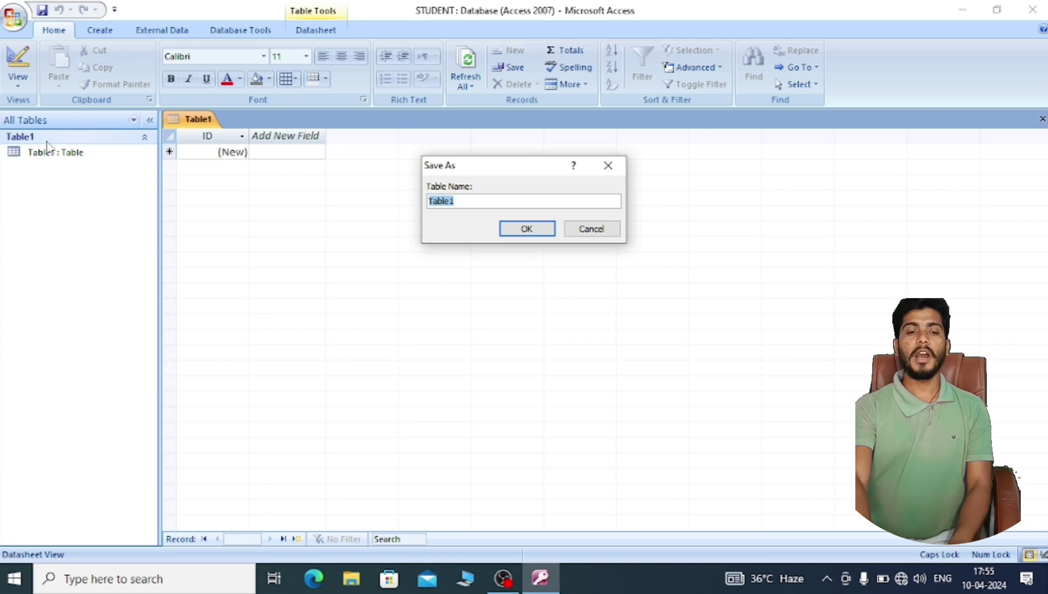
- Save the table under the name STUDENT in the Save As prompt
{"action": "key", "text": "BackSpace"}
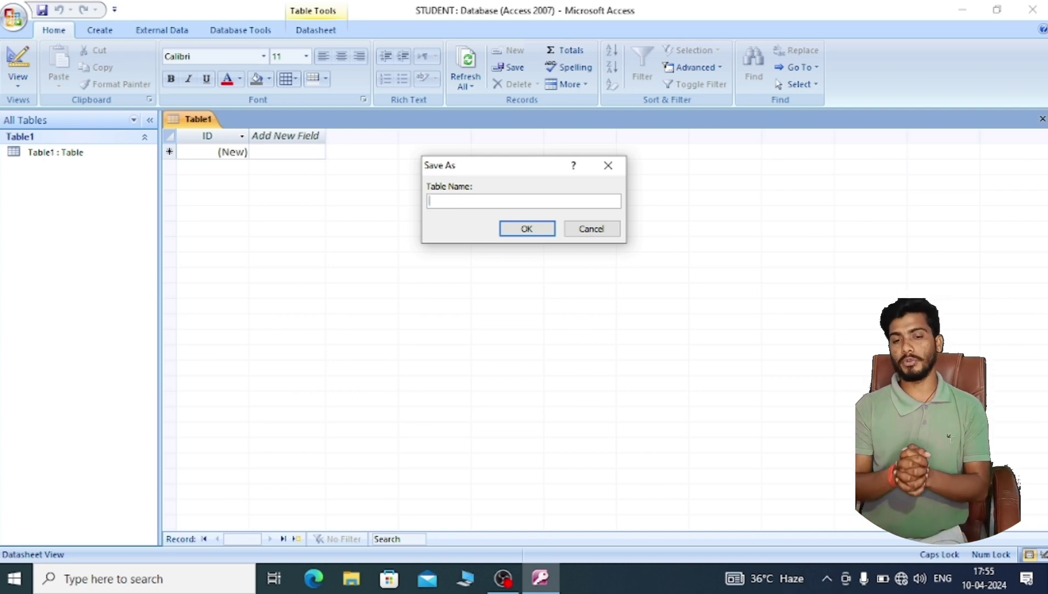
{"action": "type", "text": "S"}
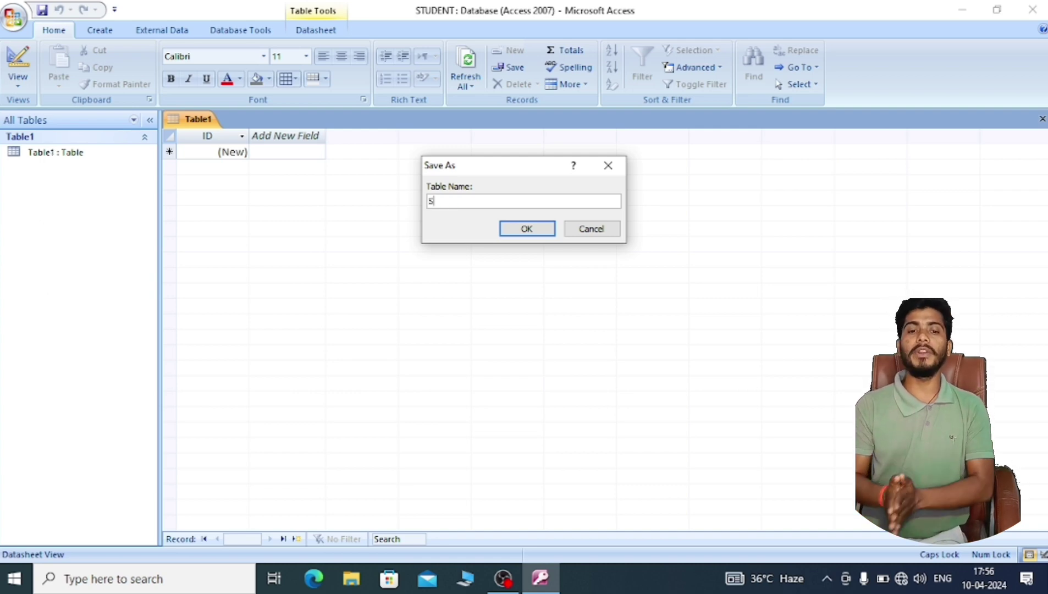
{"action": "type", "text": "TUDENT"}
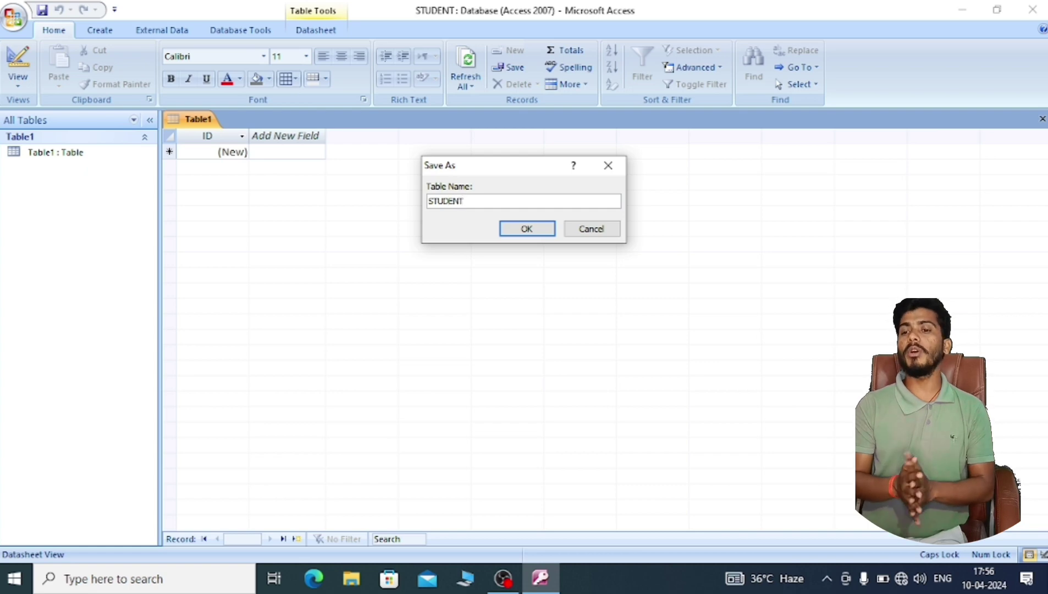
{"action": "key", "text": "Return"}
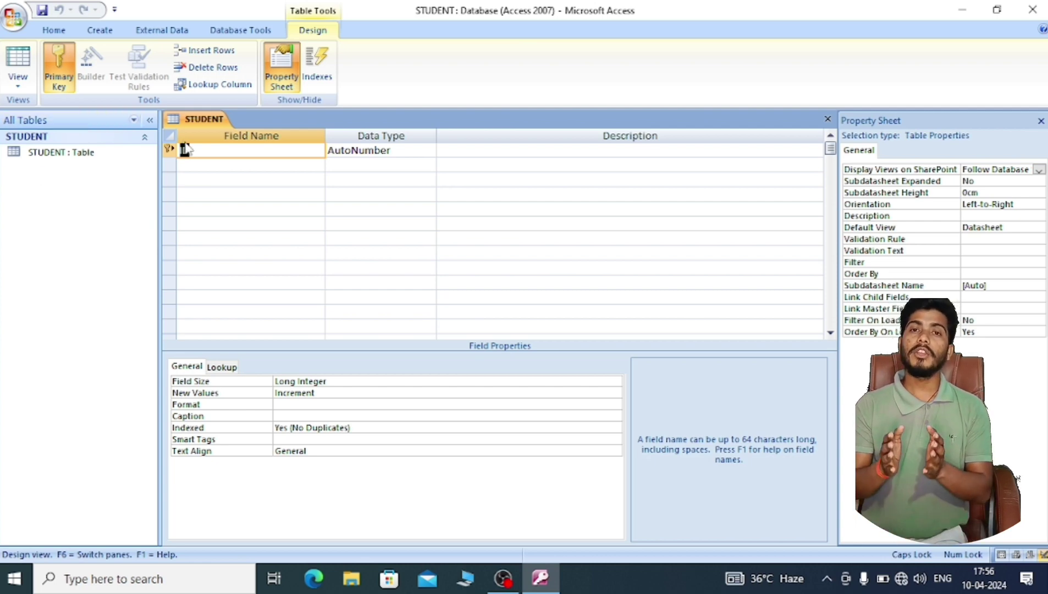
- Add a Text field called Name below ID, keeping the name despite the reserved-word warning
{"action": "left_click", "coordinate": [231, 156]}
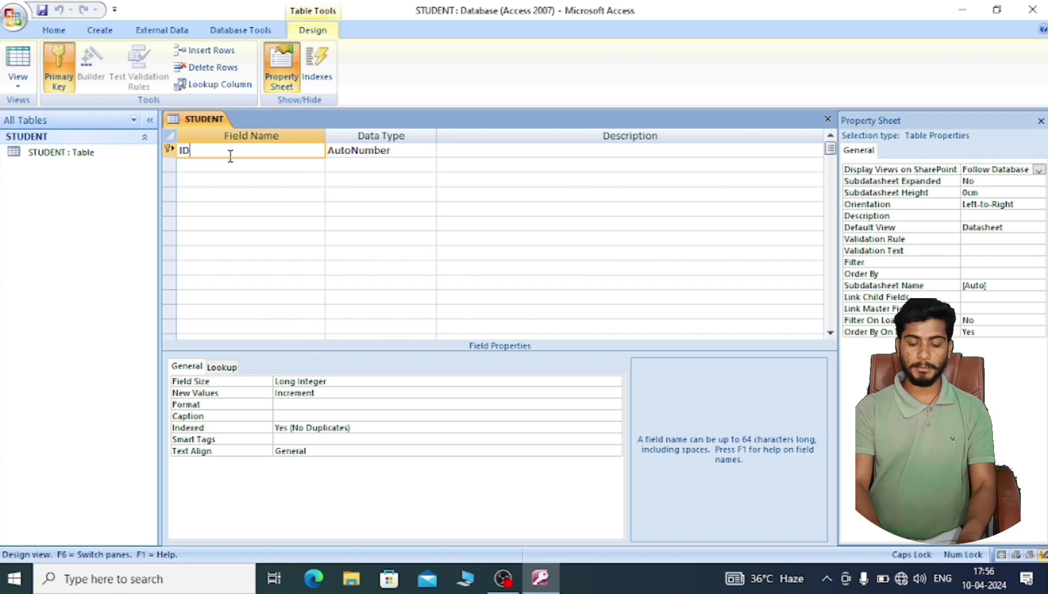
{"action": "key", "text": "Tab"}
{"action": "key", "text": "Tab"}
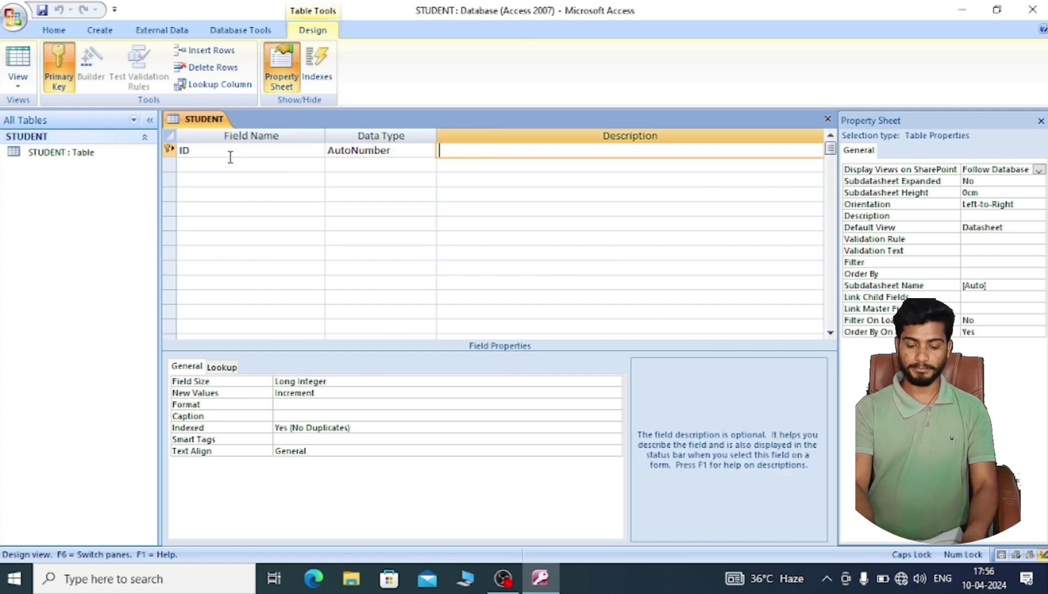
{"action": "key", "text": "Tab"}
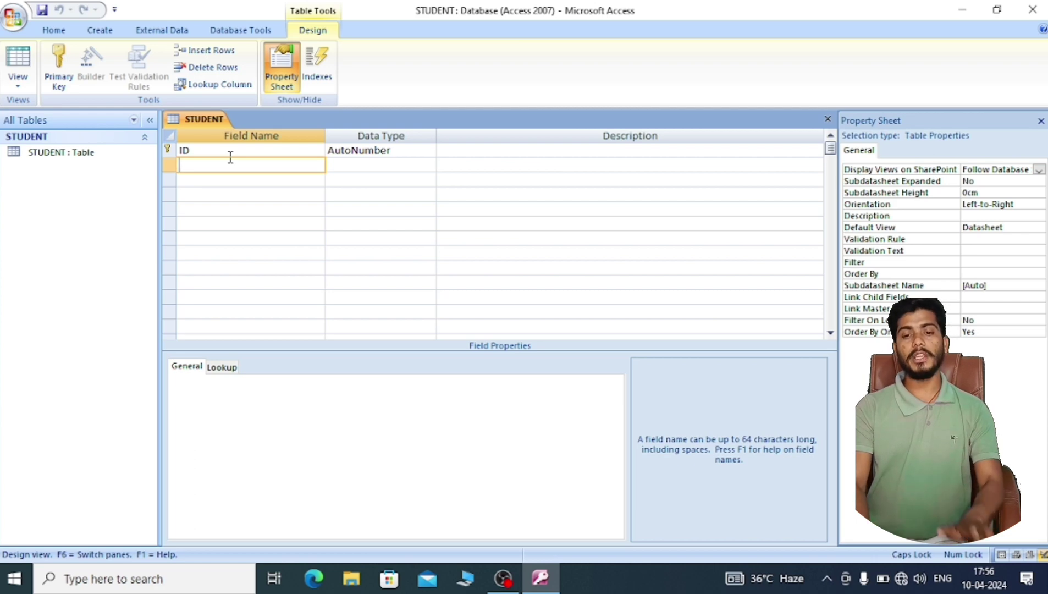
{"action": "type", "text": "m"}
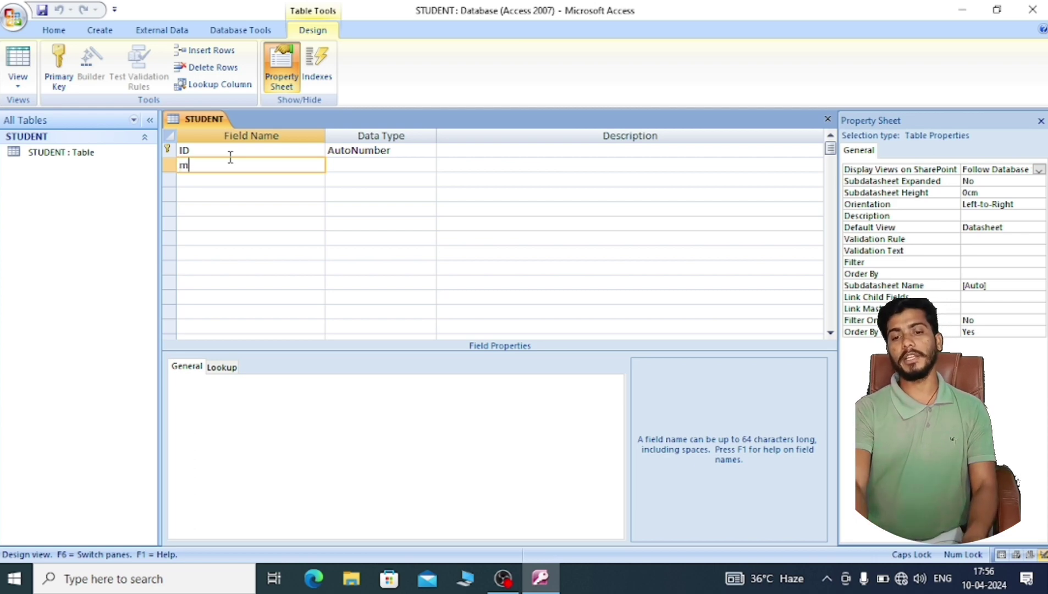
{"action": "key", "text": "BackSpace"}
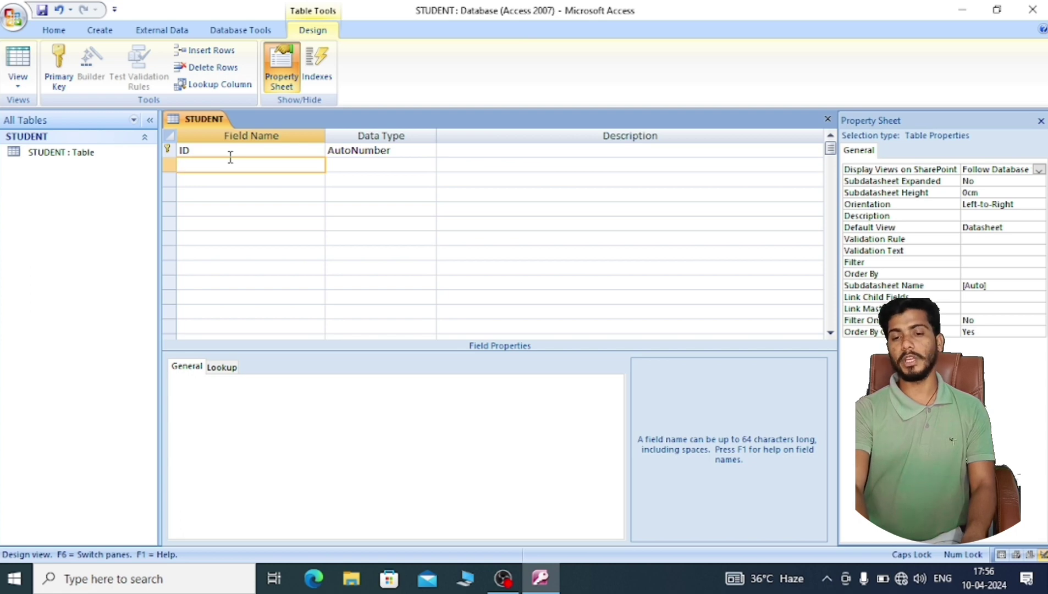
{"action": "type", "text": "n"}
{"action": "key", "text": "BackSpace"}
{"action": "type", "text": "N"}
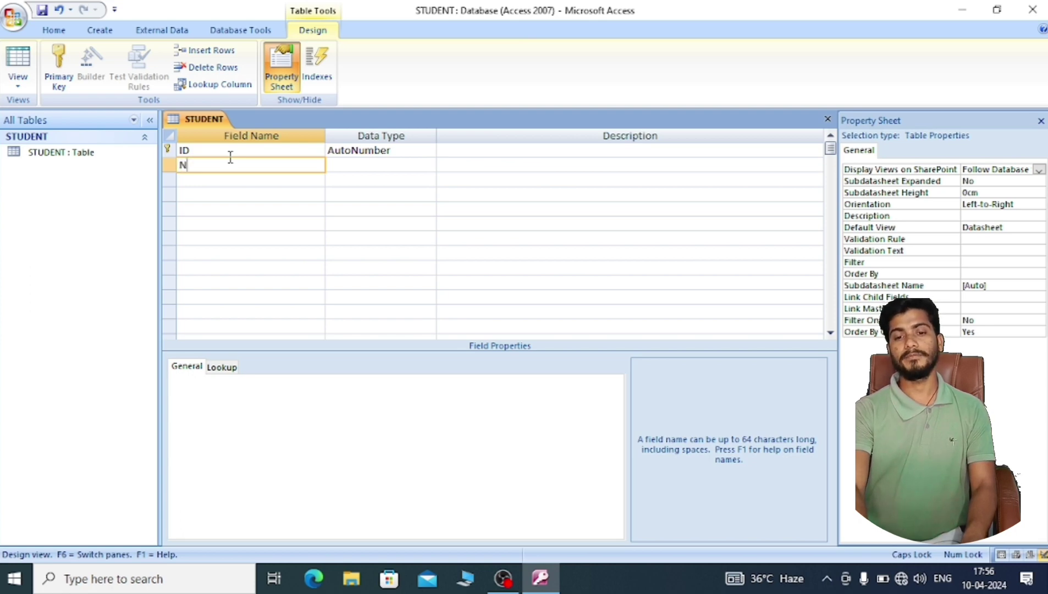
{"action": "key", "text": "Caps_Lock"}
{"action": "type", "text": "ame"}
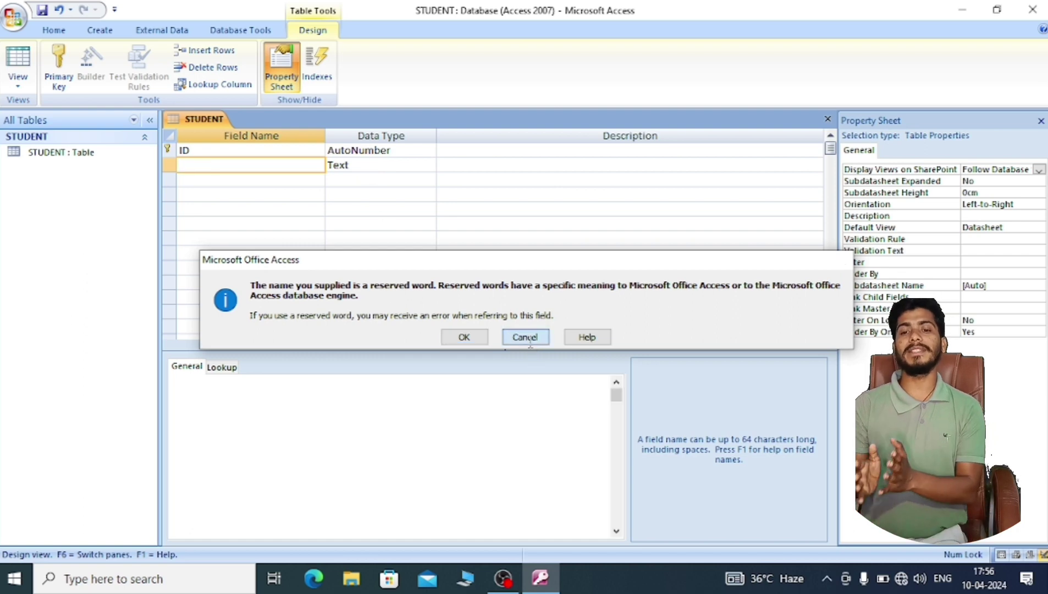
{"action": "left_click", "coordinate": [525, 337]}
{"action": "left_click", "coordinate": [376, 165]}
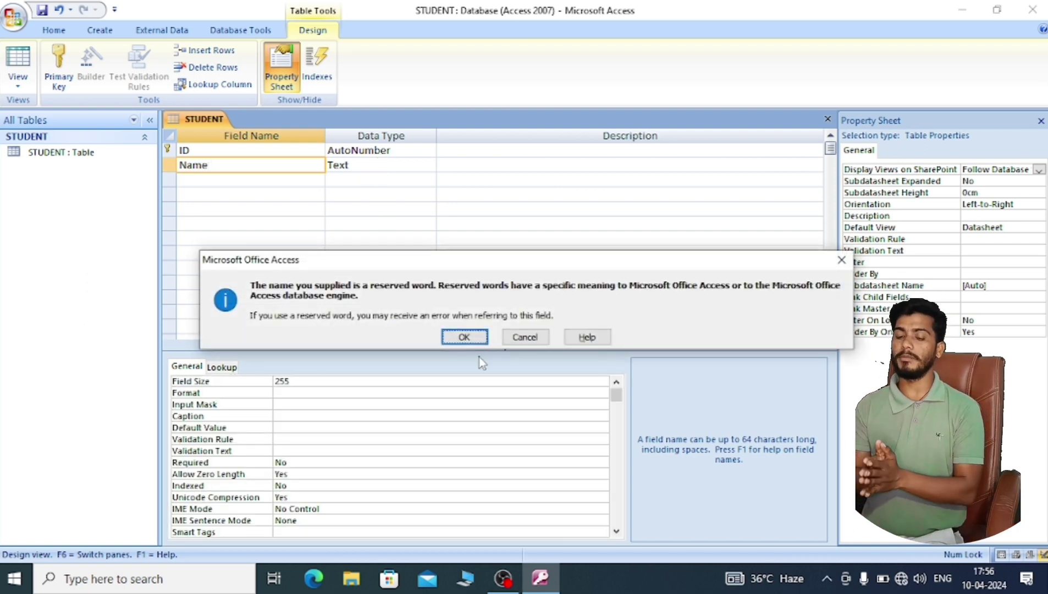
{"action": "key", "text": "Tab"}
{"action": "key", "text": "Tab"}
{"action": "key", "text": "Tab"}
{"action": "key", "text": "Tab"}
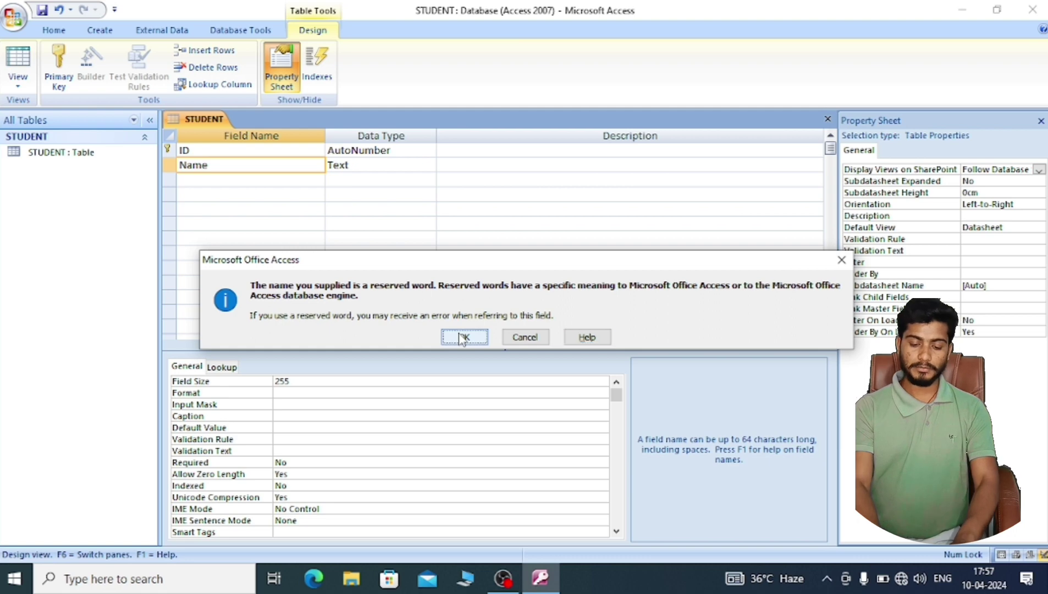
{"action": "left_click", "coordinate": [463, 336]}
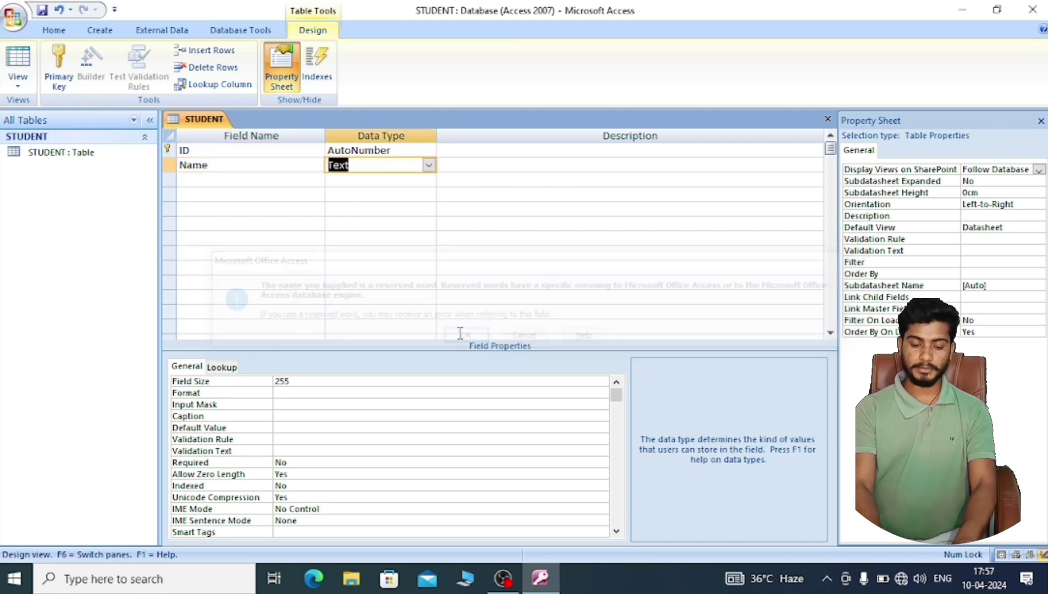
{"action": "left_click", "coordinate": [453, 169]}
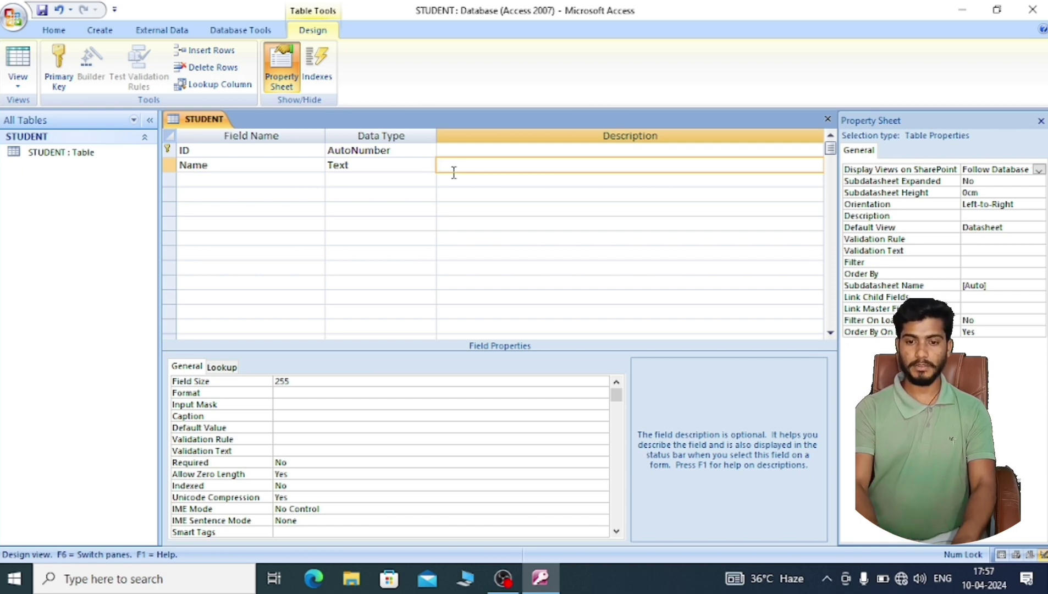
- Give the Name field the description 'type here full name of student'
{"action": "type", "text": "ype"}
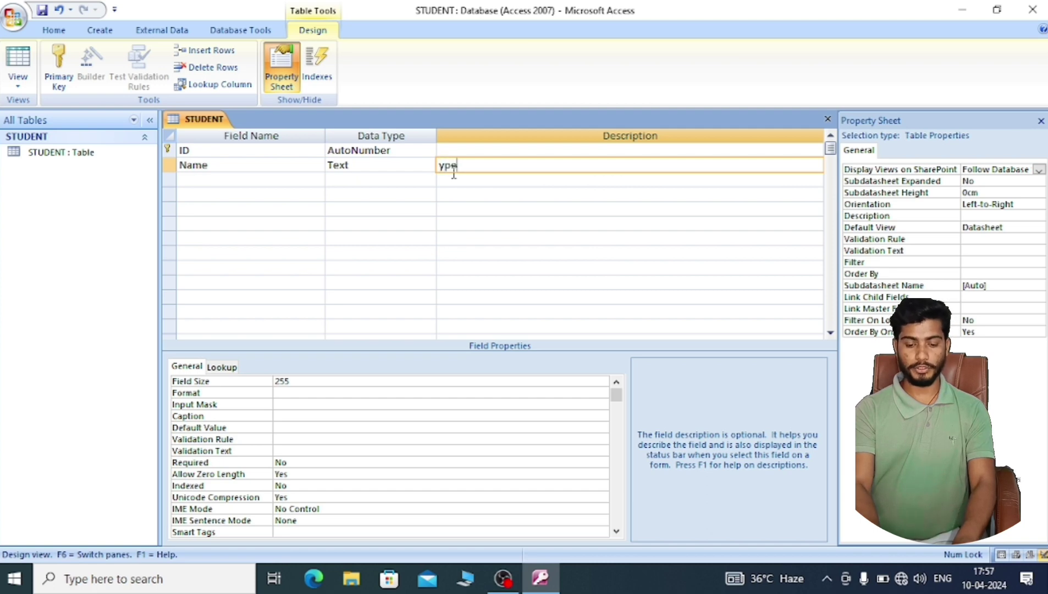
{"action": "key", "text": "BackSpace"}
{"action": "key", "text": "BackSpace"}
{"action": "key", "text": "BackSpace"}
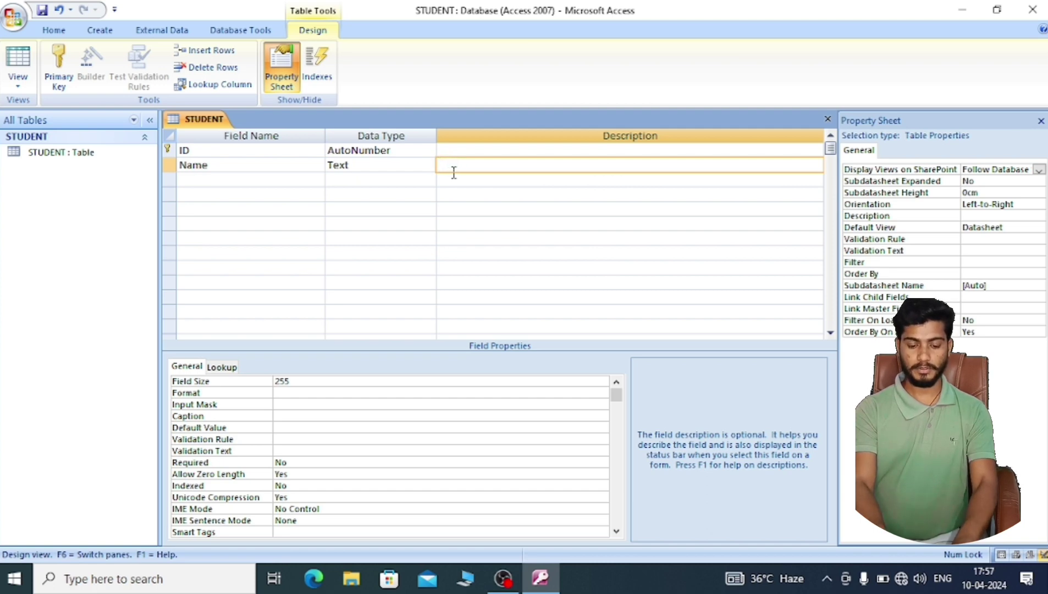
{"action": "type", "text": "type"}
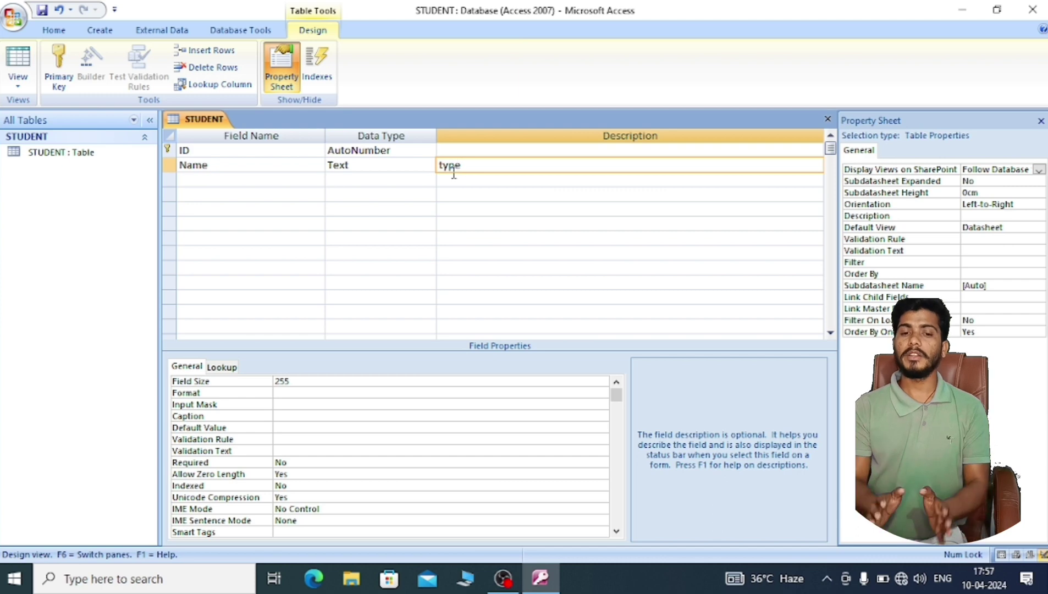
{"action": "type", "text": " here"}
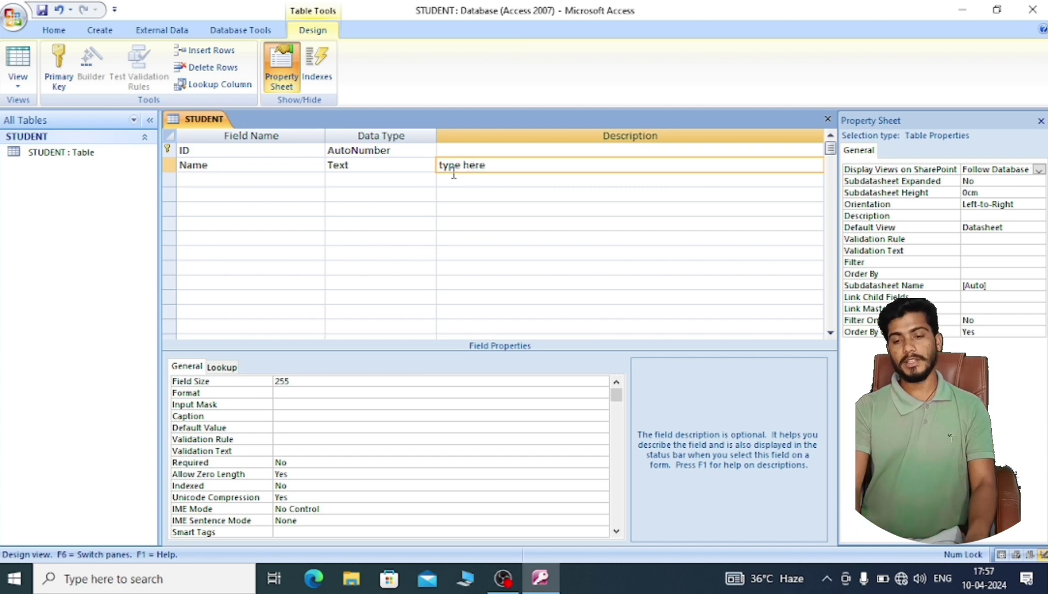
{"action": "type", "text": " full"}
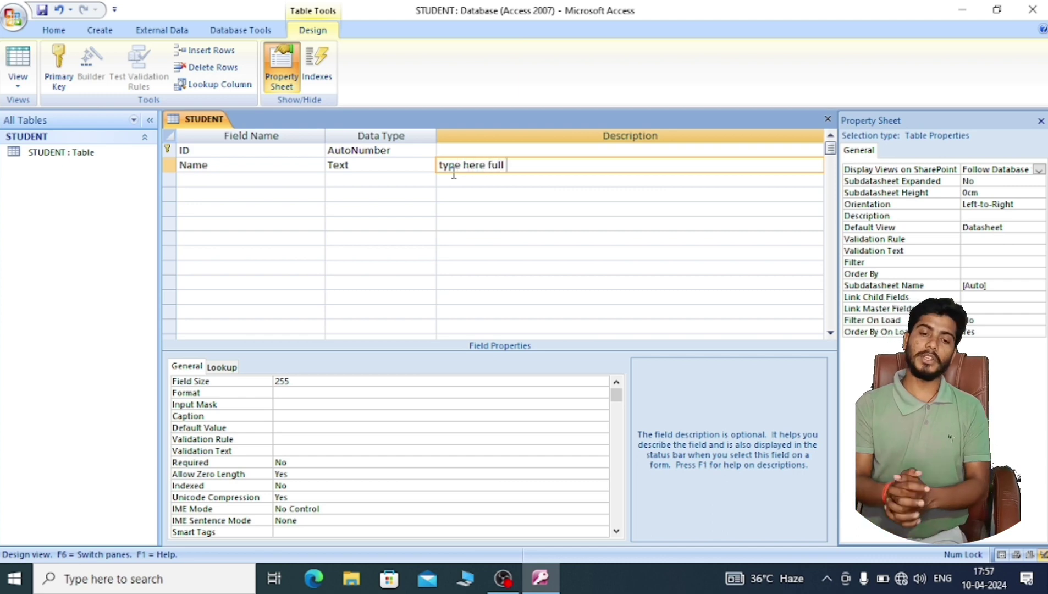
{"action": "type", "text": " name"}
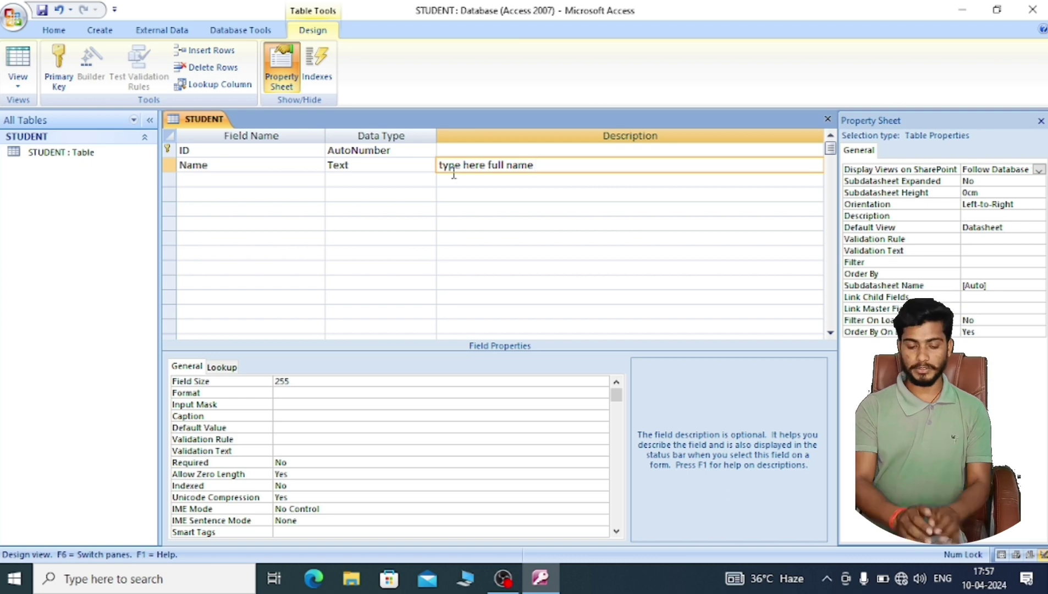
{"action": "type", "text": " of stud"}
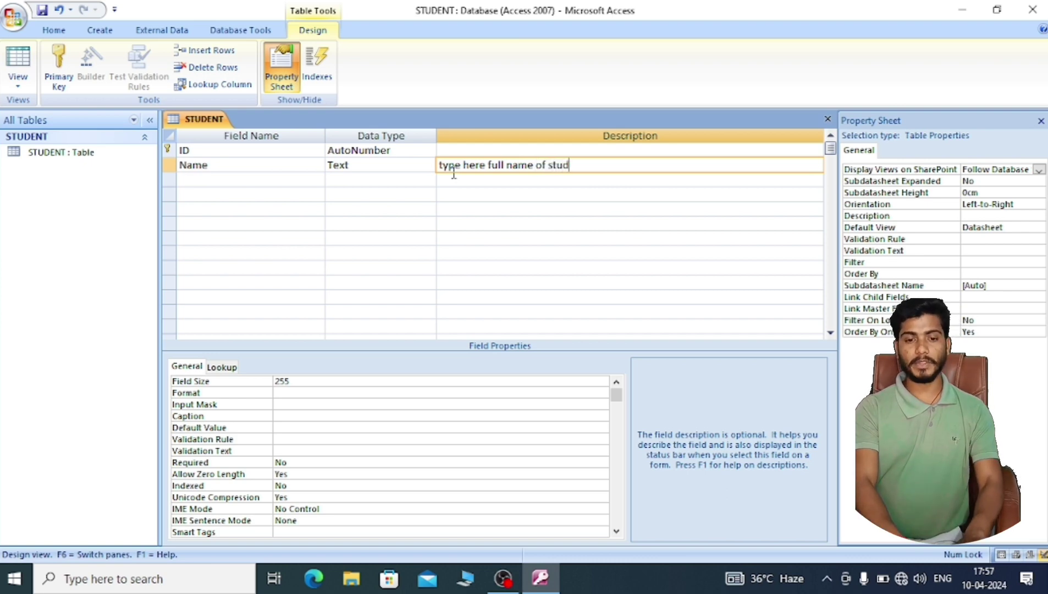
{"action": "type", "text": "ent"}
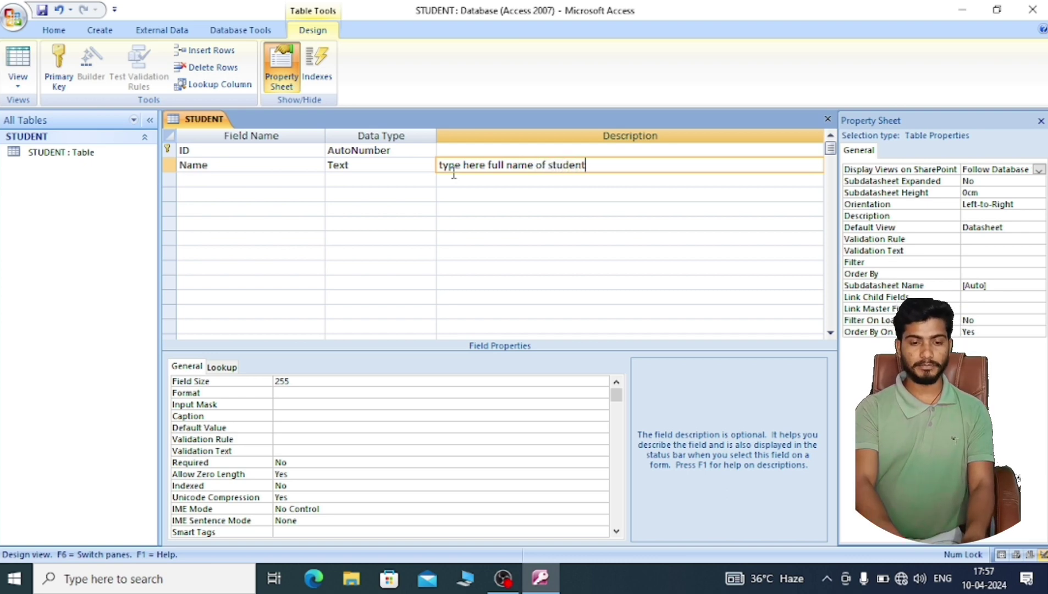
{"action": "key", "text": "Return"}
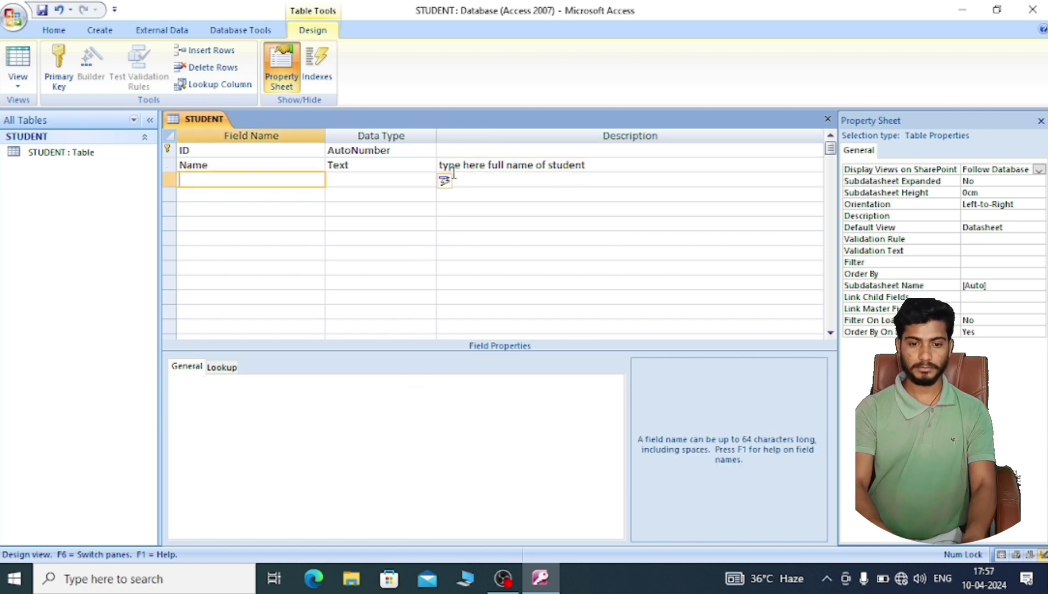
- Add a Father name Text field described 'full name', then start a contact field
{"action": "key", "text": "BackSpace"}
{"action": "key", "text": "BackSpace"}
{"action": "key", "text": "BackSpace"}
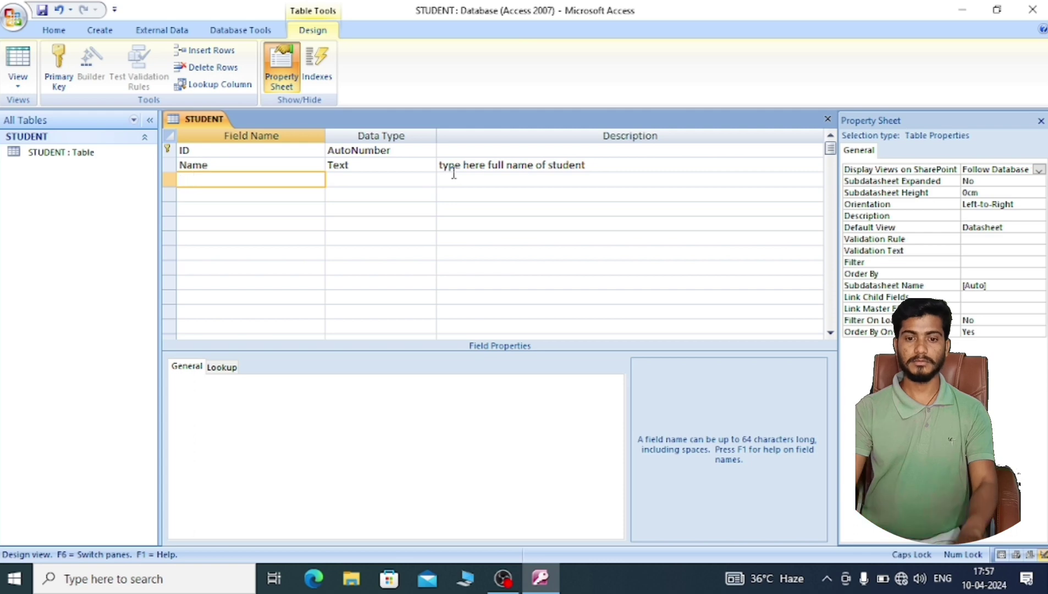
{"action": "type", "text": "Father name"}
{"action": "key", "text": "Tab"}
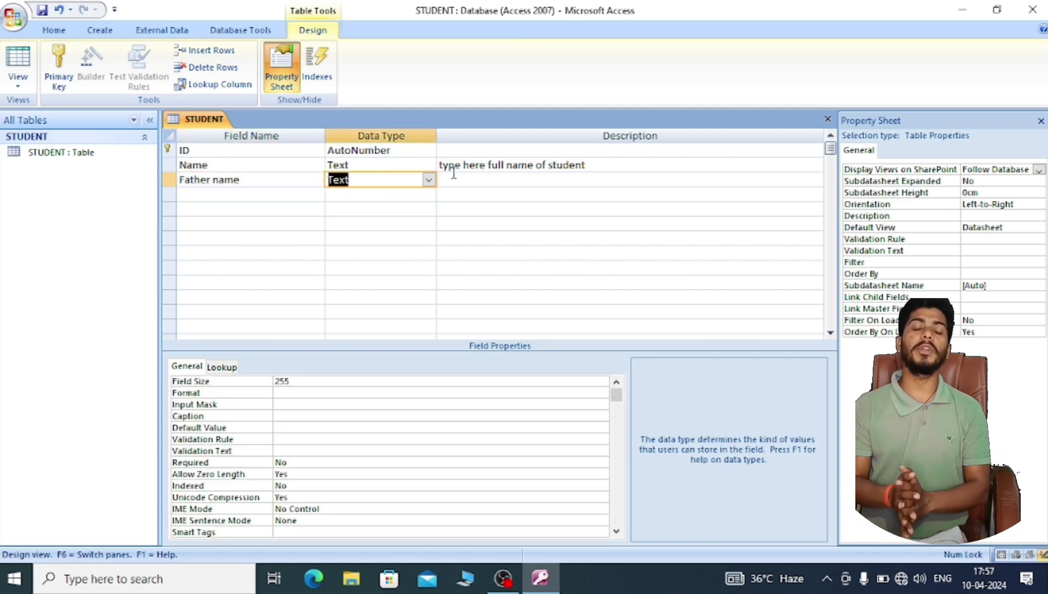
{"action": "key", "text": "Tab"}
{"action": "type", "text": "fu"}
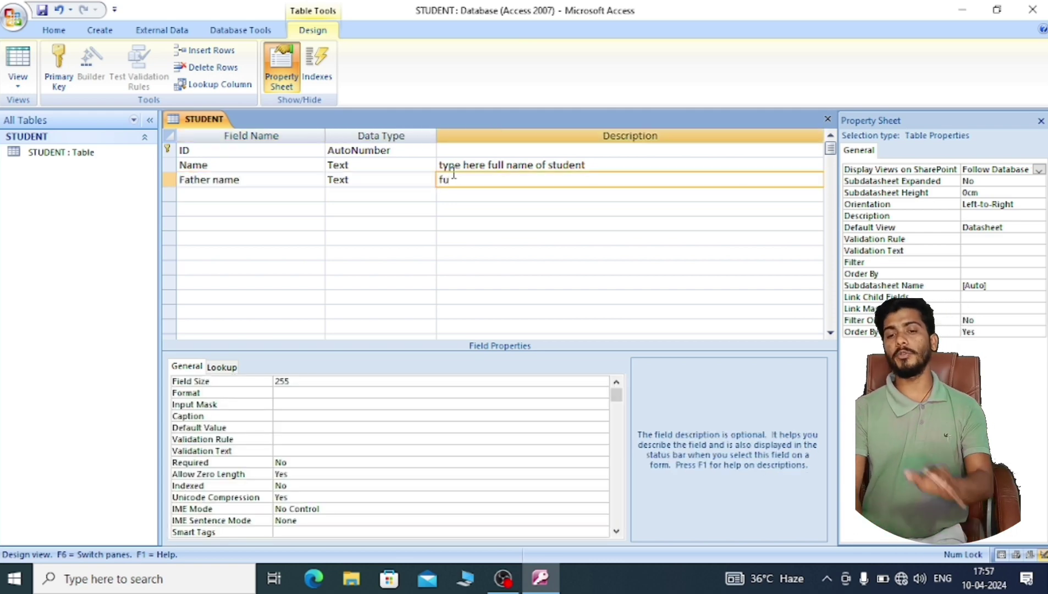
{"action": "type", "text": "l"}
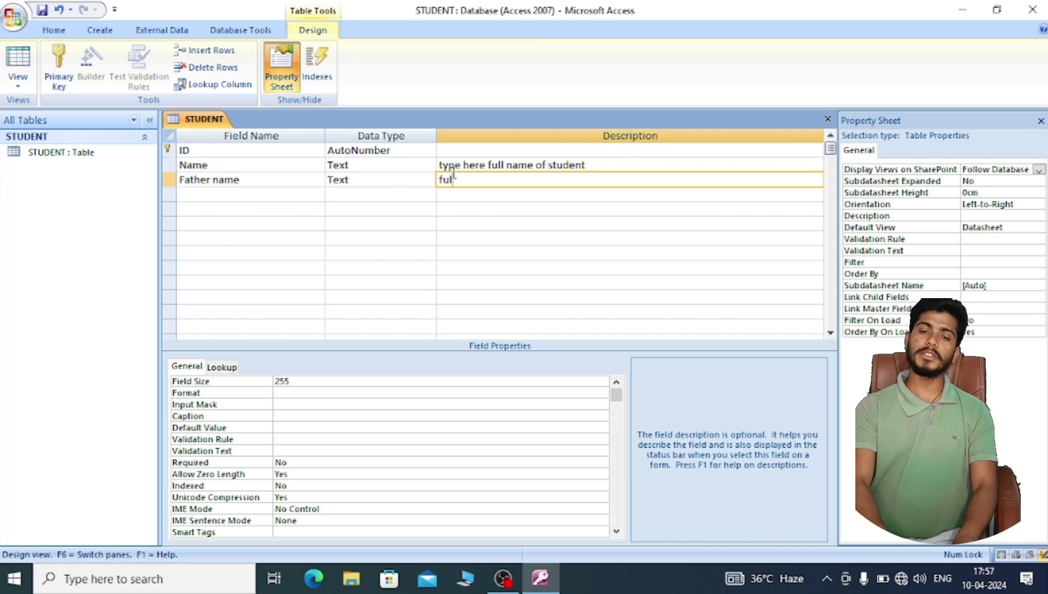
{"action": "type", "text": "l name"}
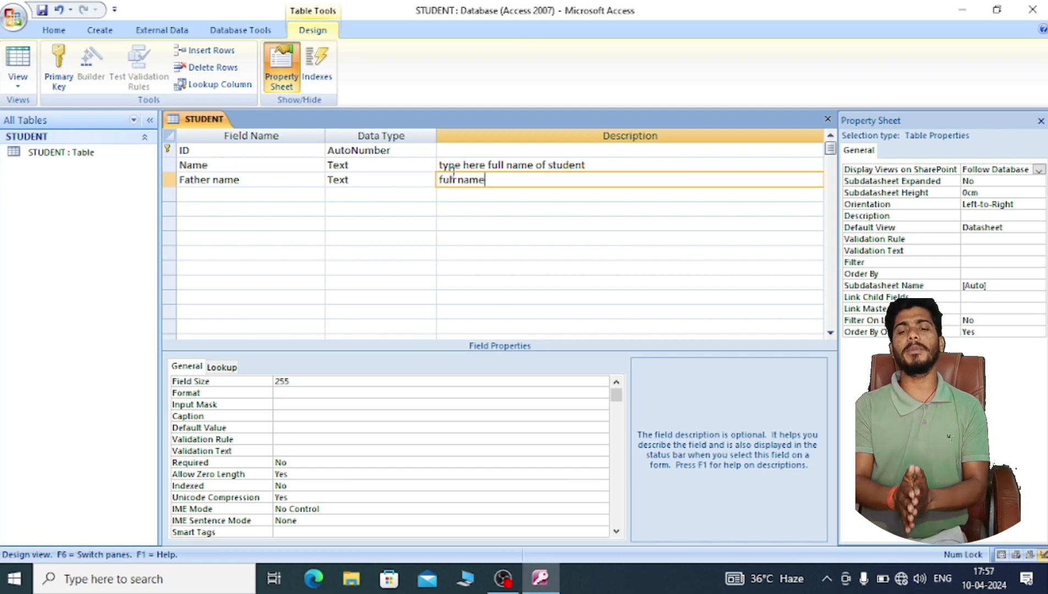
{"action": "key", "text": "Tab"}
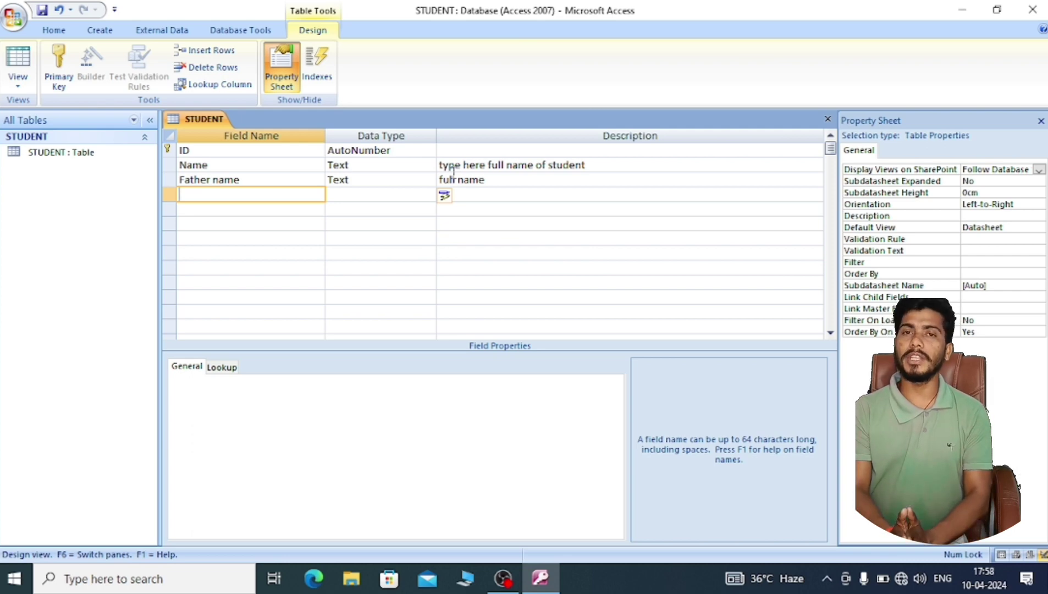
{"action": "type", "text": "contact"}
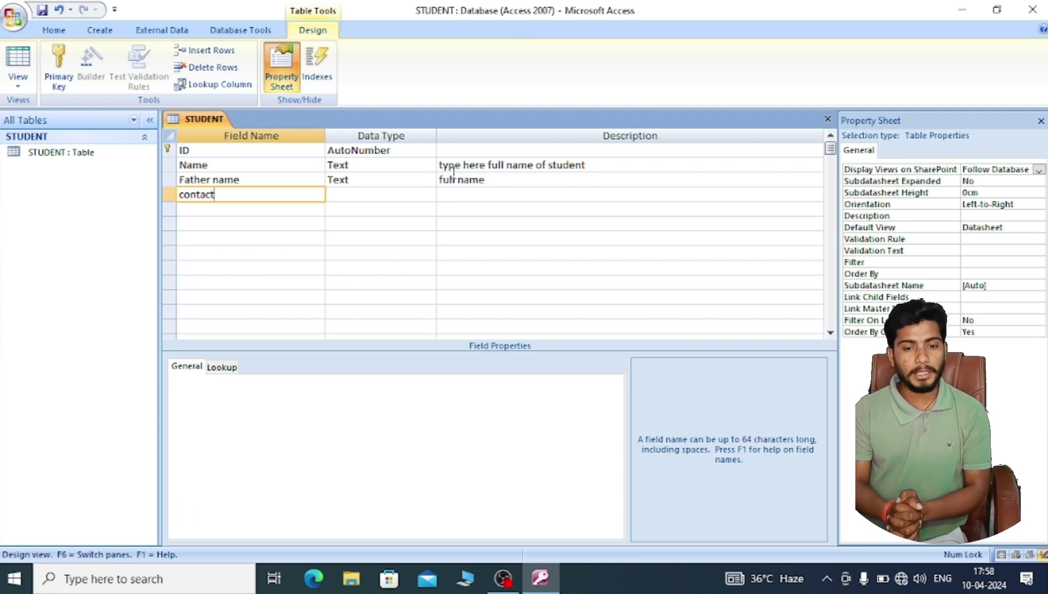
- Make contact a Number field and add an 'add' field of Text type
{"action": "key", "text": "Tab"}
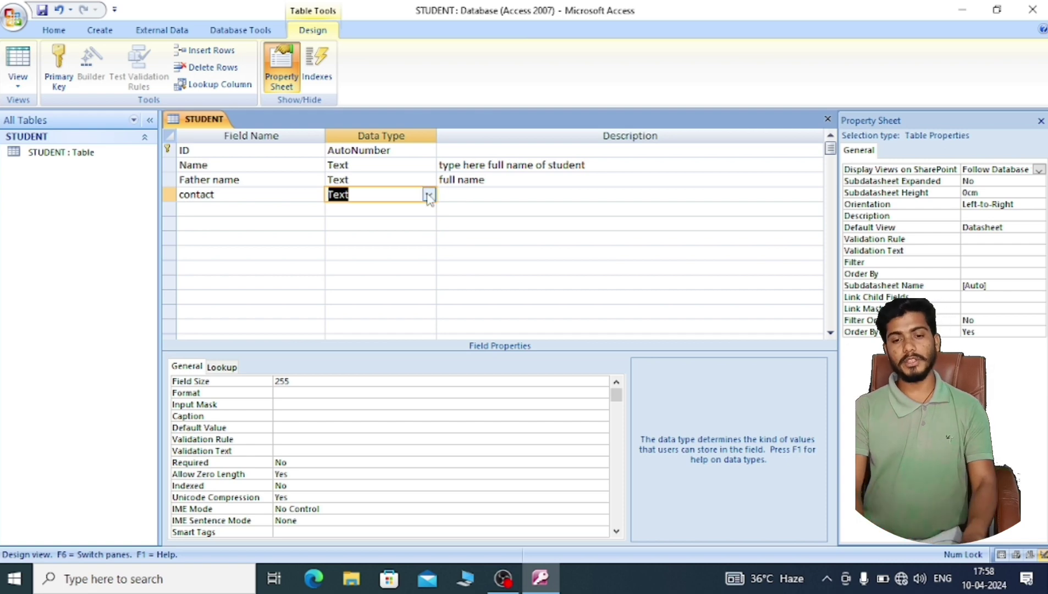
{"action": "left_click", "coordinate": [428, 195]}
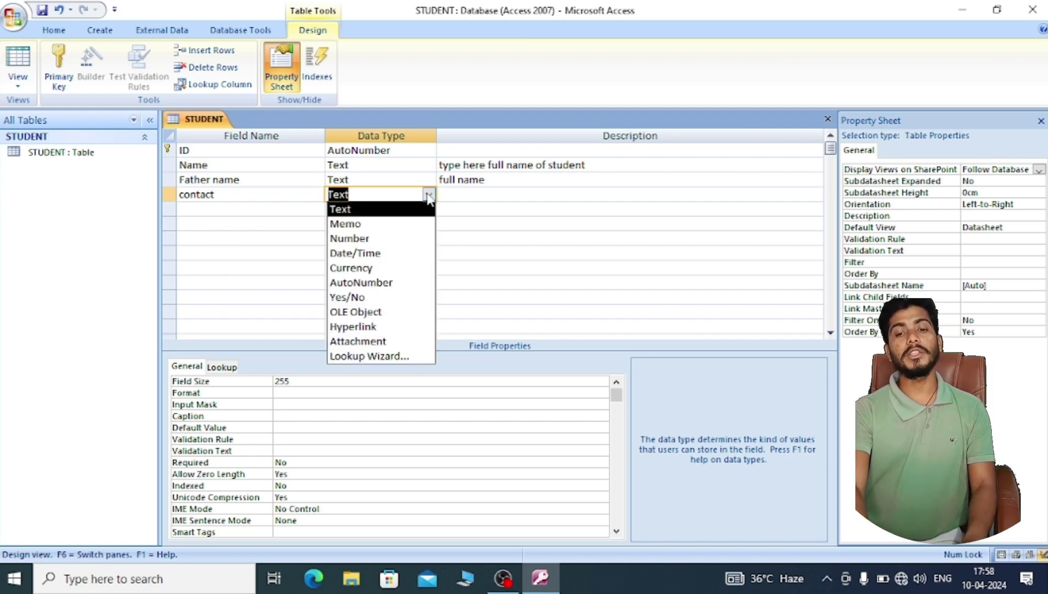
{"action": "left_click", "coordinate": [403, 240]}
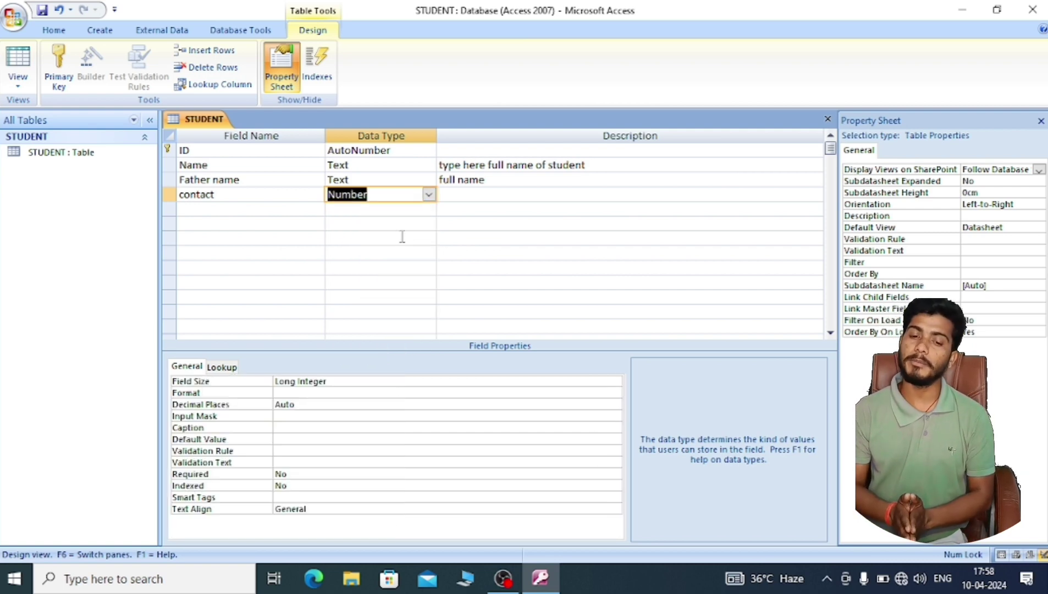
{"action": "key", "text": "Tab"}
{"action": "key", "text": "Tab"}
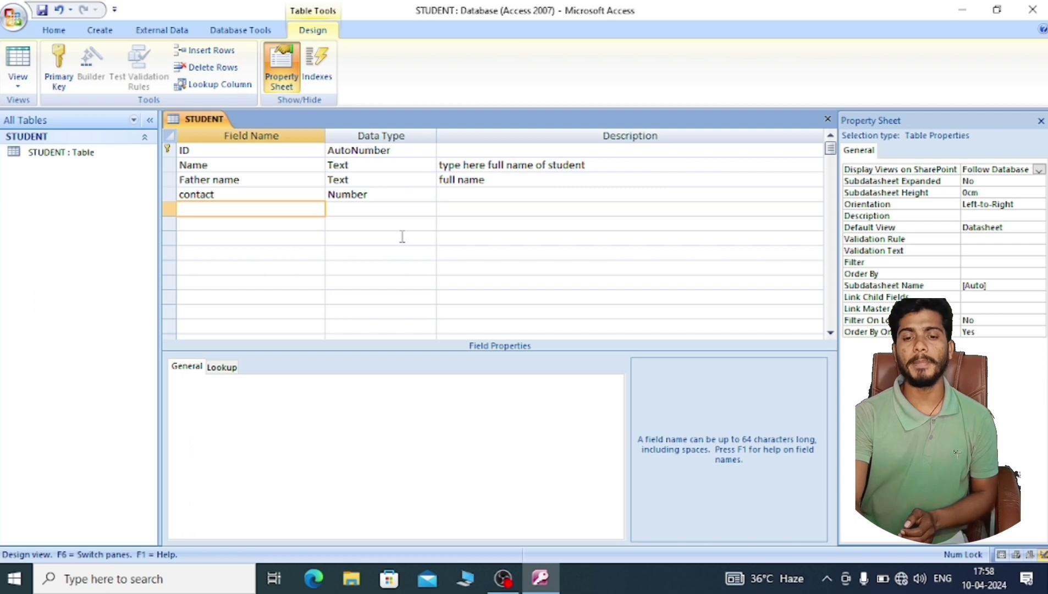
{"action": "type", "text": "addr"}
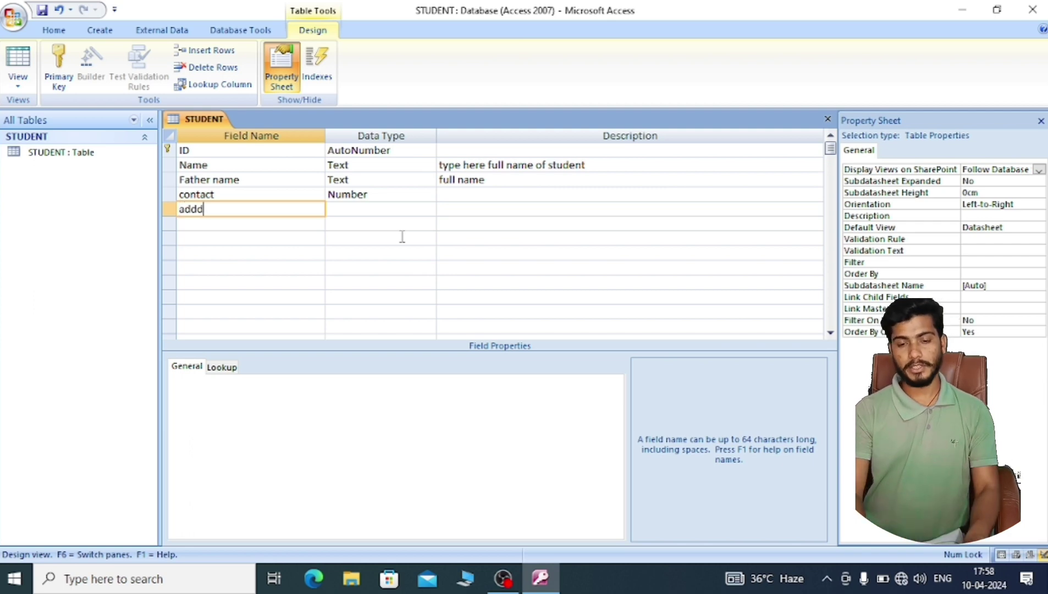
{"action": "key", "text": "BackSpace"}
{"action": "key", "text": "Tab"}
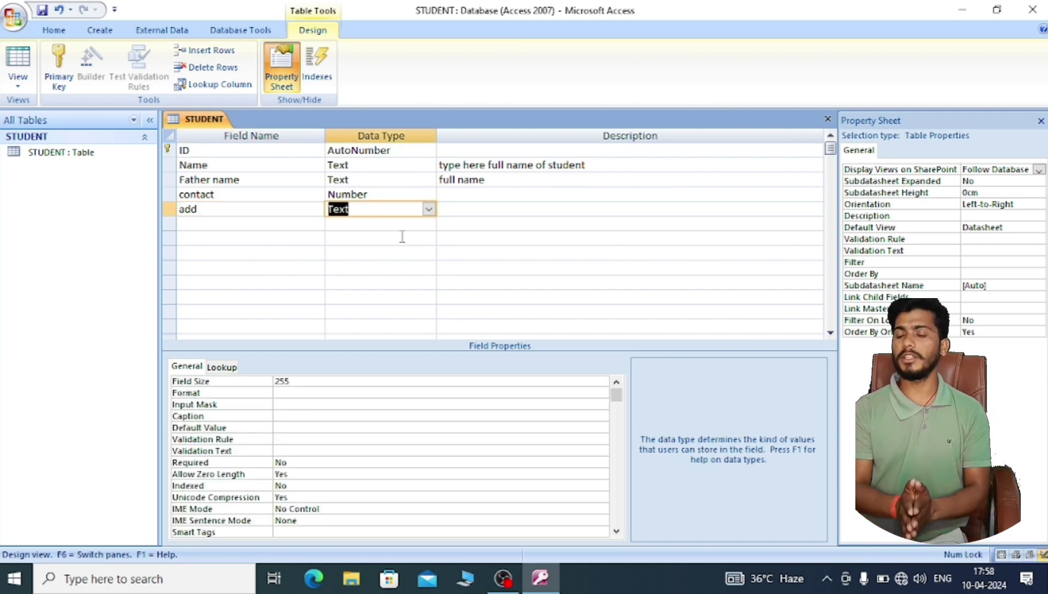
{"action": "key", "text": "Tab"}
{"action": "key", "text": "Tab"}
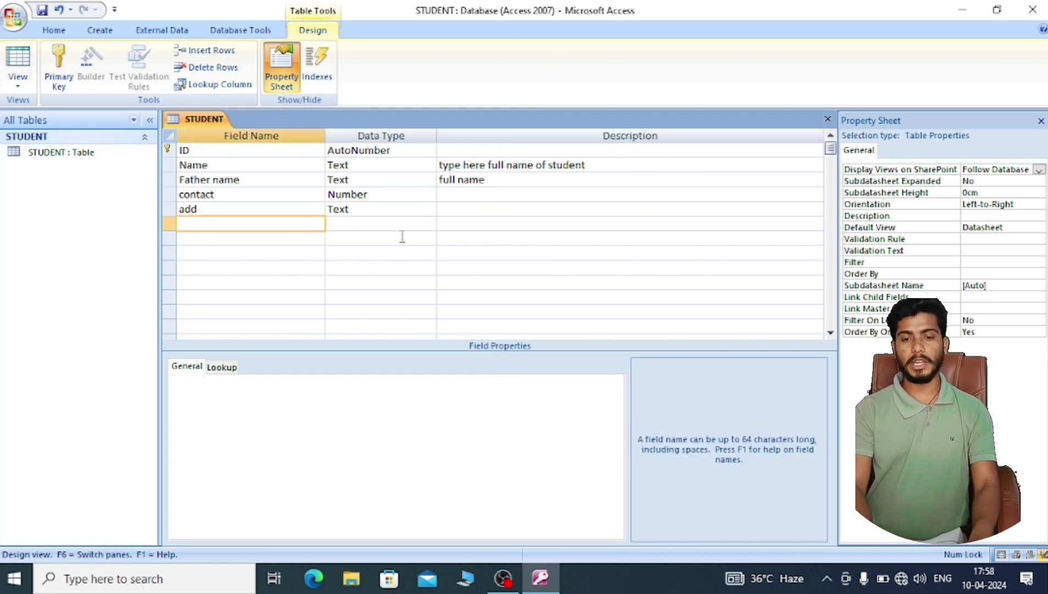
- Add a Date of birth field of Date/Time type and switch to Datasheet view
{"action": "type", "text": "dat"}
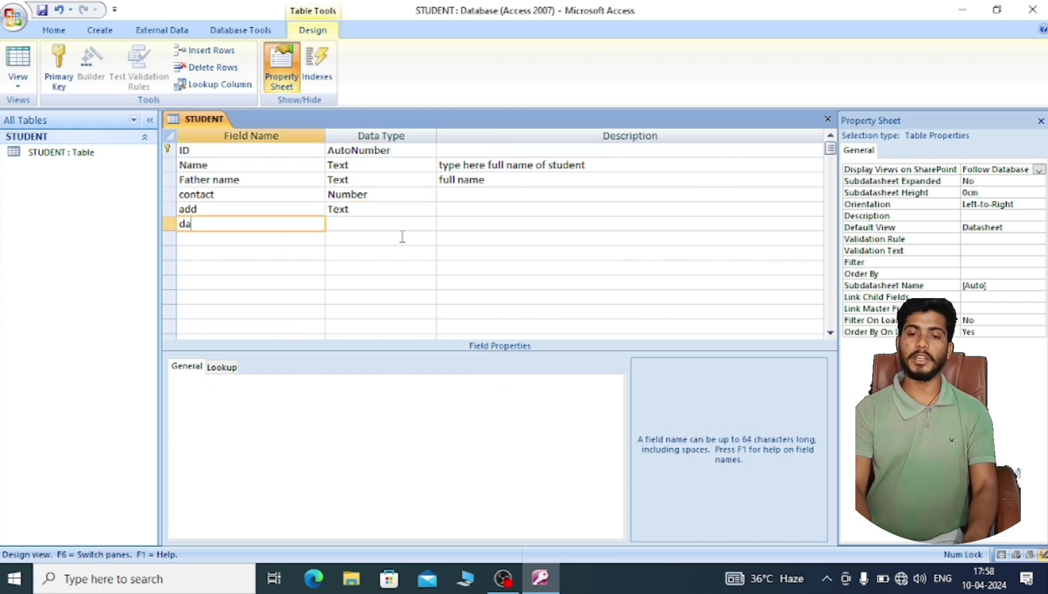
{"action": "key", "text": "BackSpace"}
{"action": "key", "text": "BackSpace"}
{"action": "key", "text": "BackSpace"}
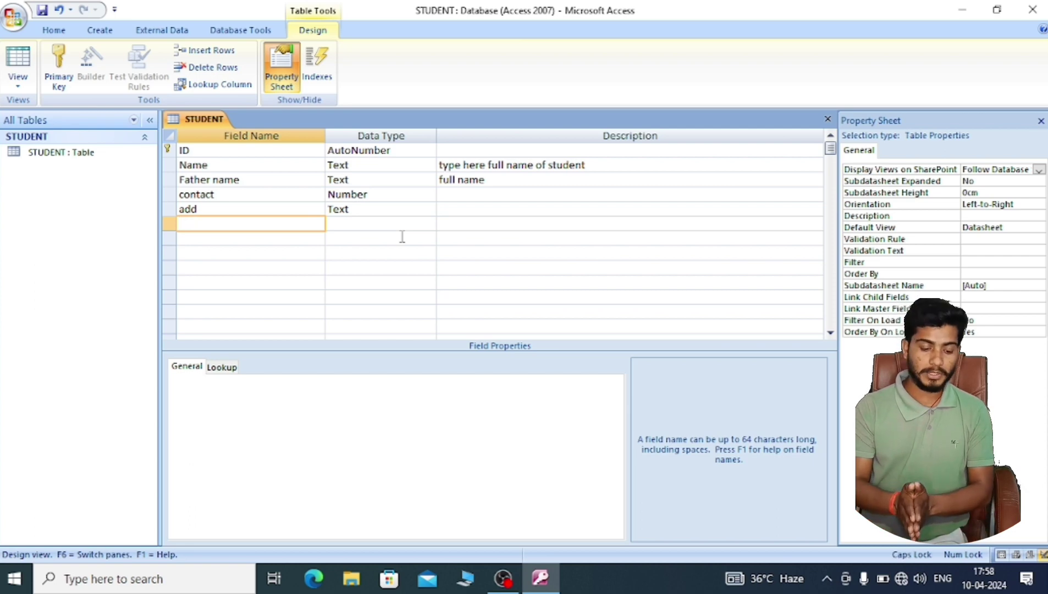
{"action": "type", "text": "D"}
{"action": "key", "text": "Caps_Lock"}
{"action": "type", "text": "at"}
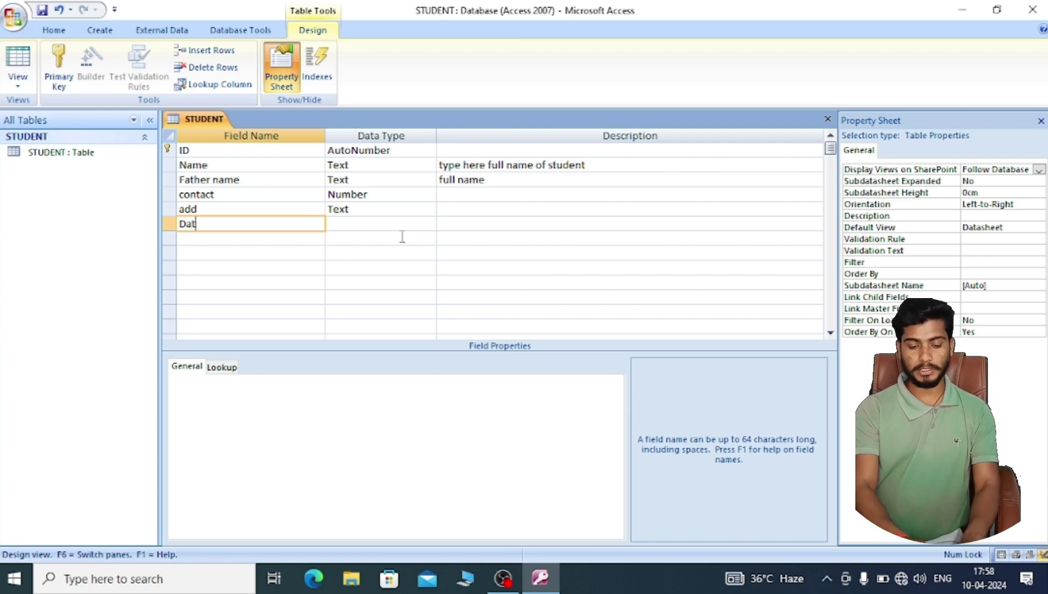
{"action": "type", "text": "e of b"}
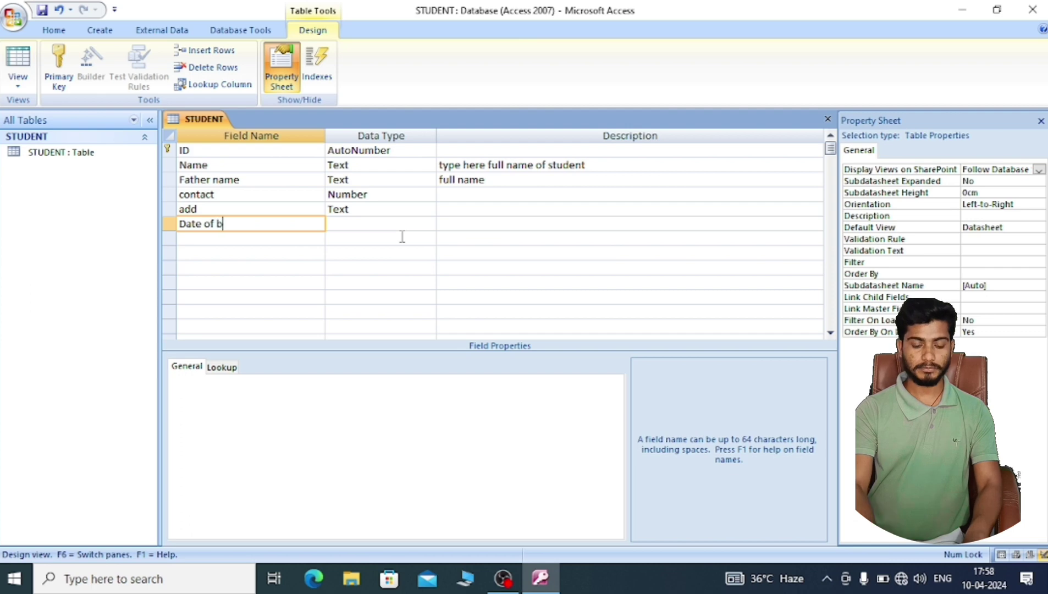
{"action": "type", "text": "irth"}
{"action": "key", "text": "Tab"}
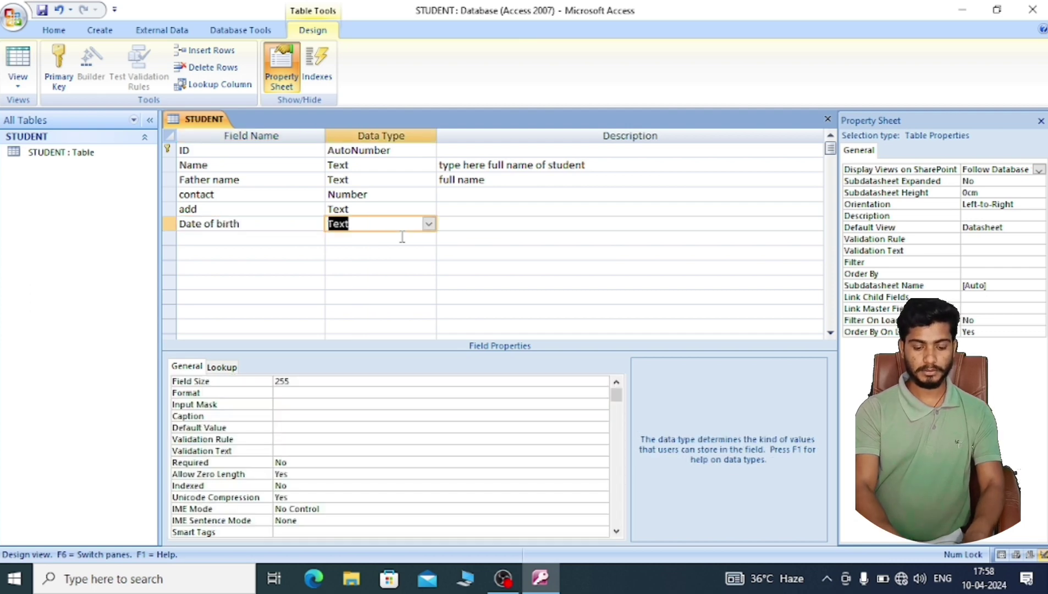
{"action": "left_click", "coordinate": [428, 225]}
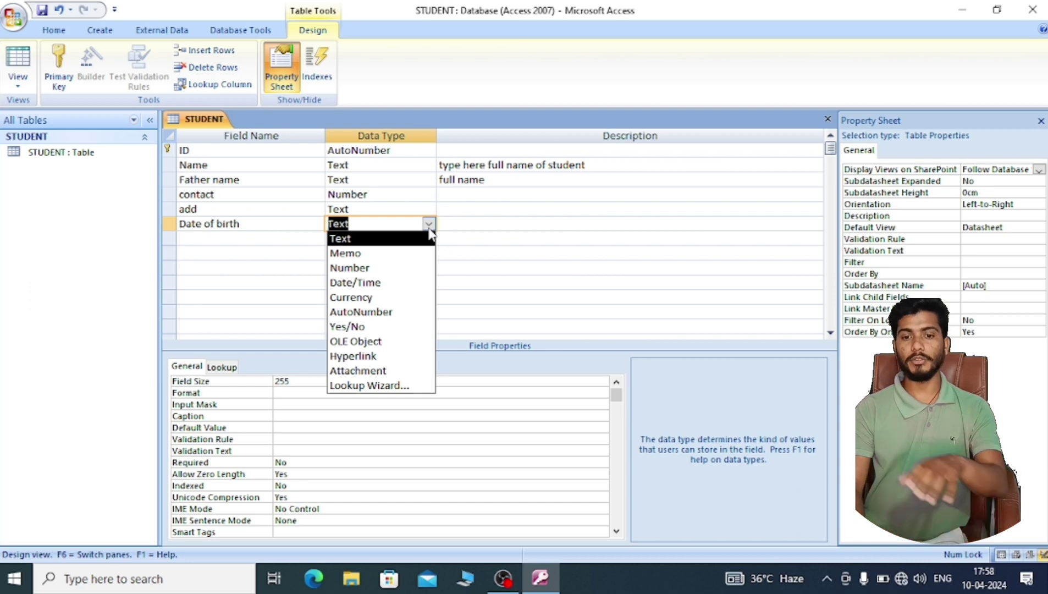
{"action": "left_click", "coordinate": [392, 283]}
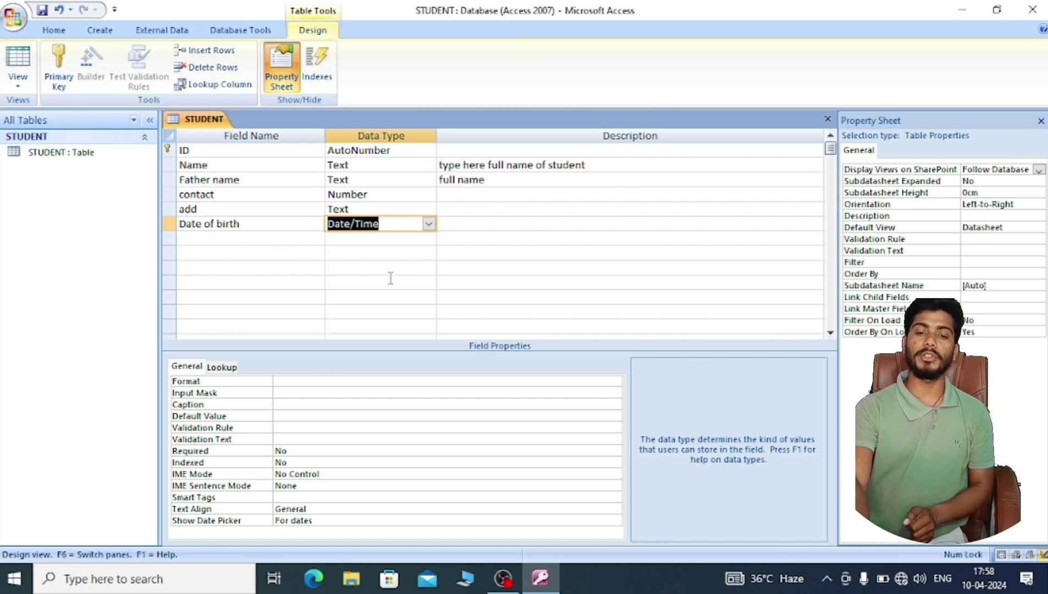
{"action": "left_click", "coordinate": [18, 59]}
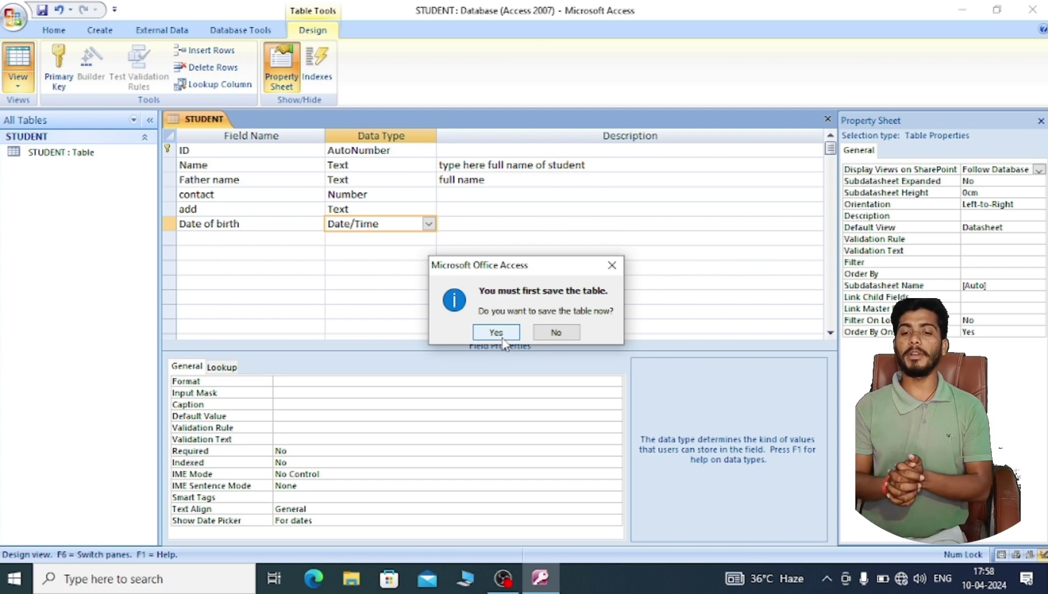
- Confirm saving the STUDENT table to open its empty datasheet
{"action": "left_click", "coordinate": [496, 332]}
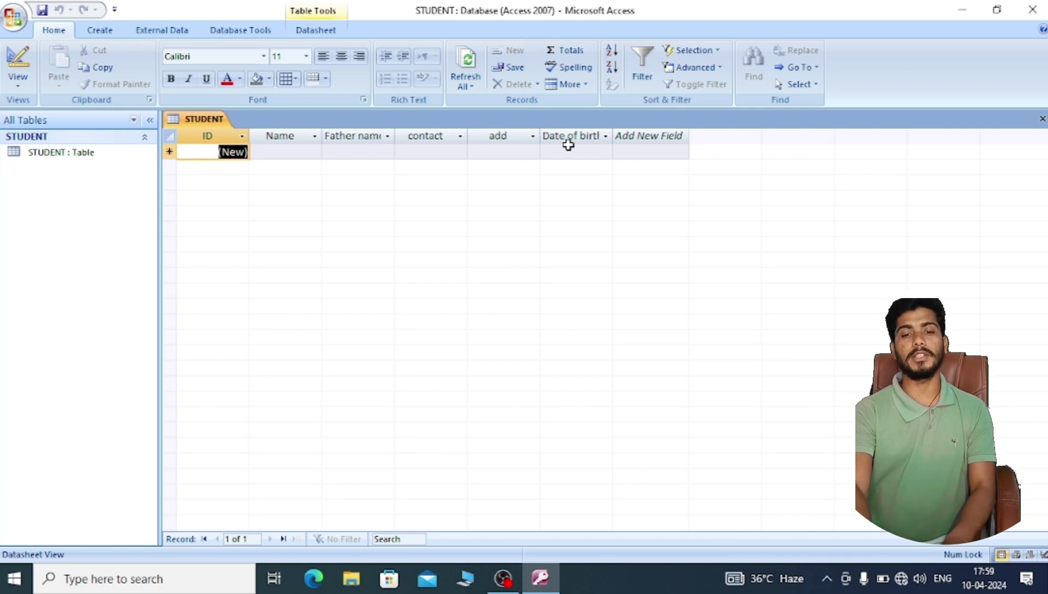
- Fill the new record with the student's name, father's name, contact number and address
{"action": "left_click", "coordinate": [314, 136]}
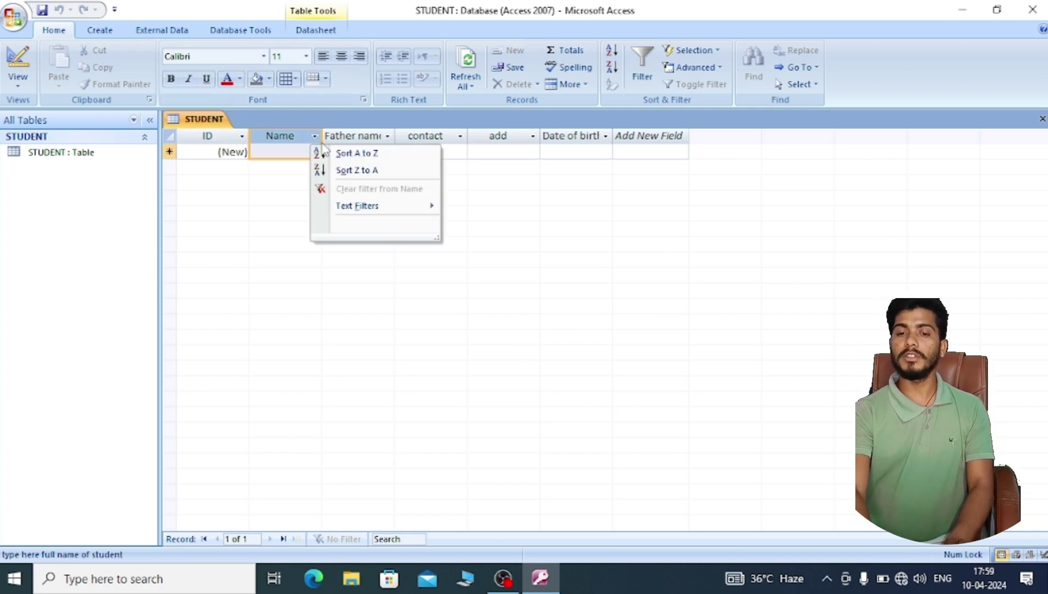
{"action": "left_click", "coordinate": [286, 177]}
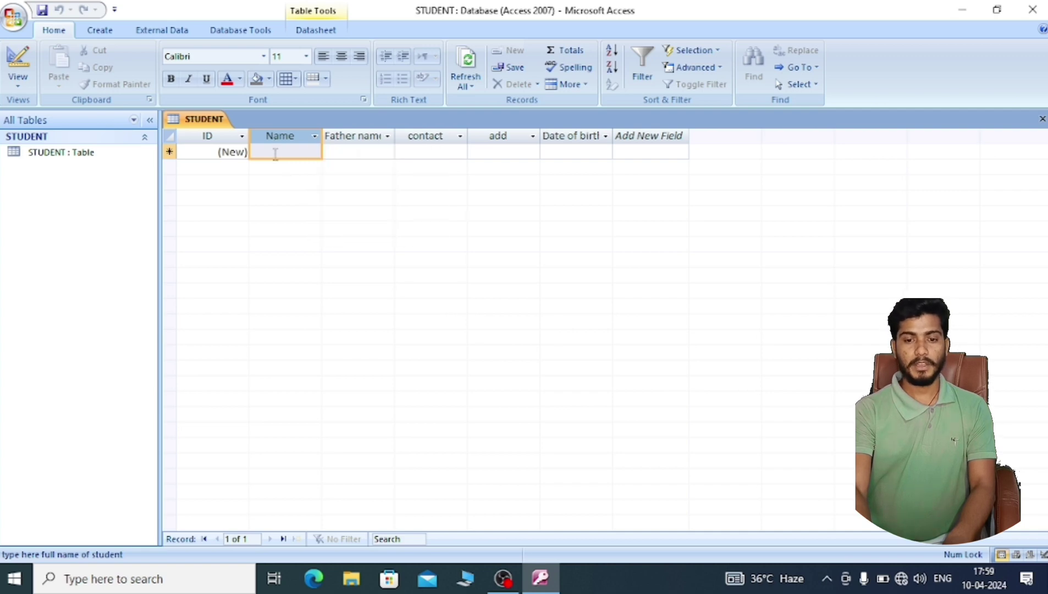
{"action": "left_click", "coordinate": [275, 154]}
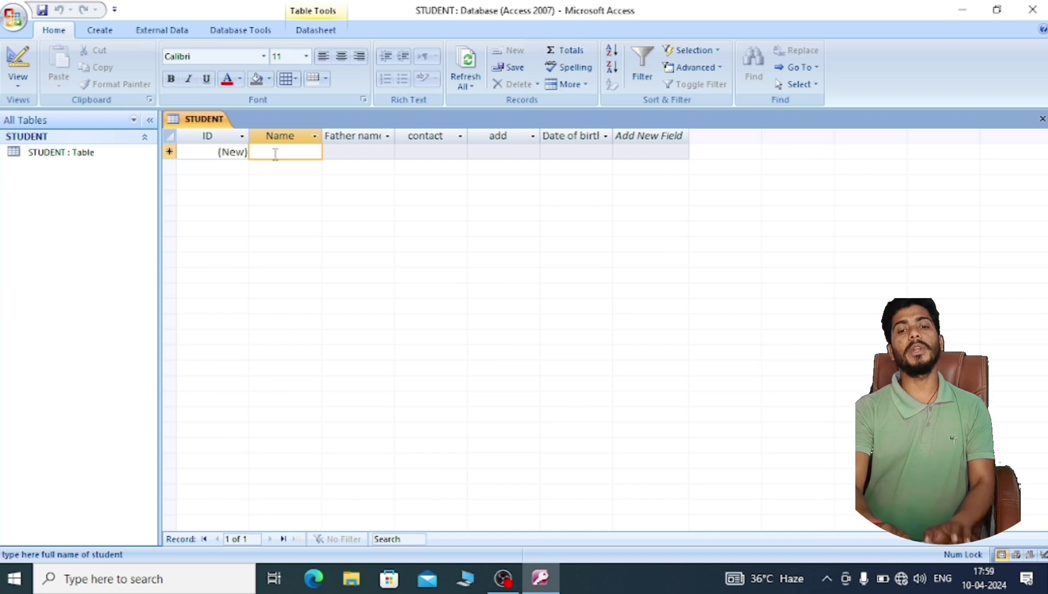
{"action": "type", "text": "sa"}
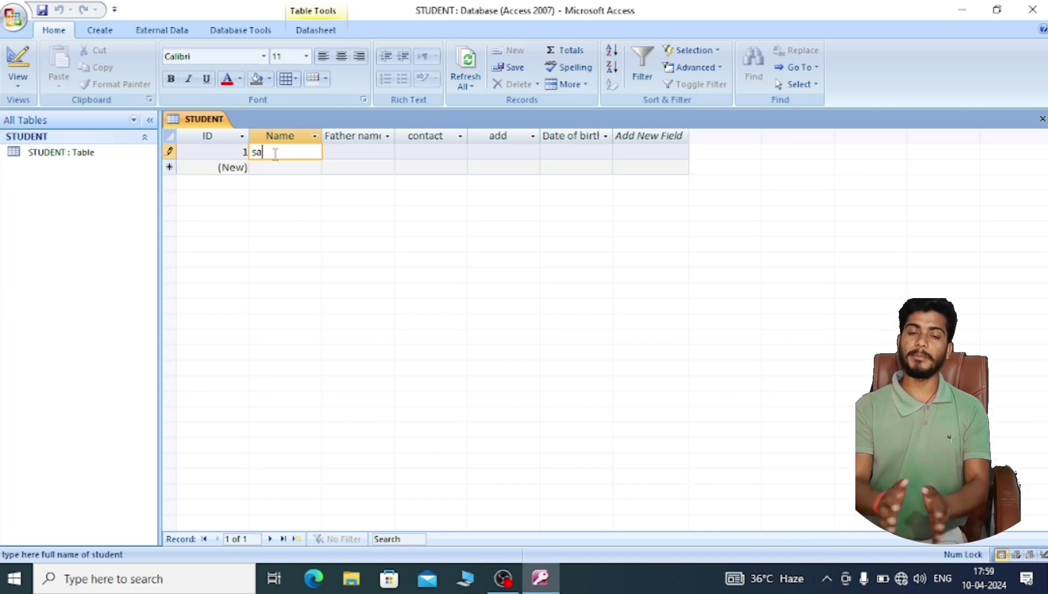
{"action": "type", "text": "ndip"}
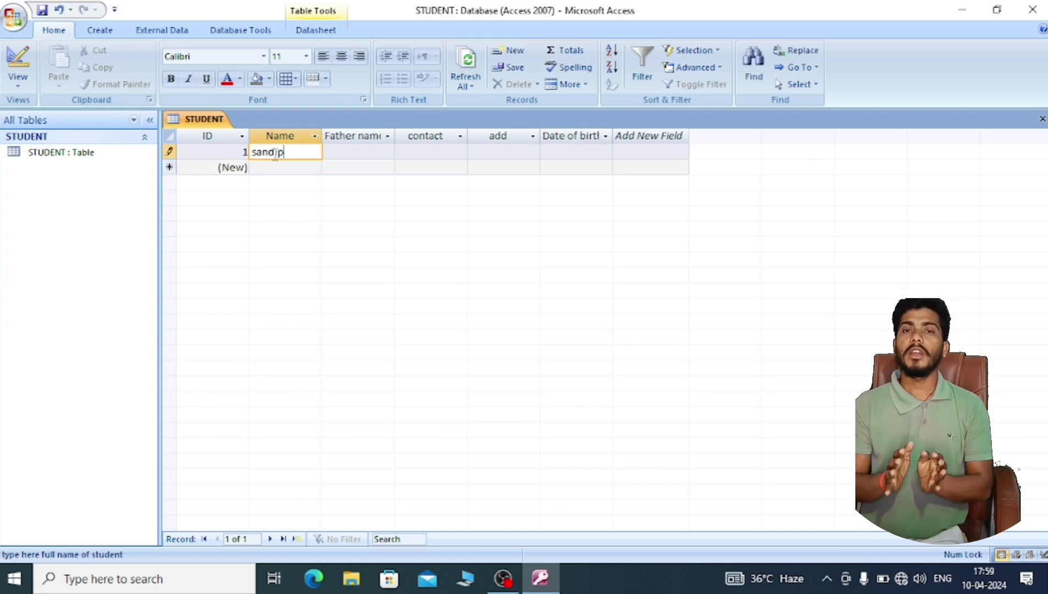
{"action": "key", "text": "Tab"}
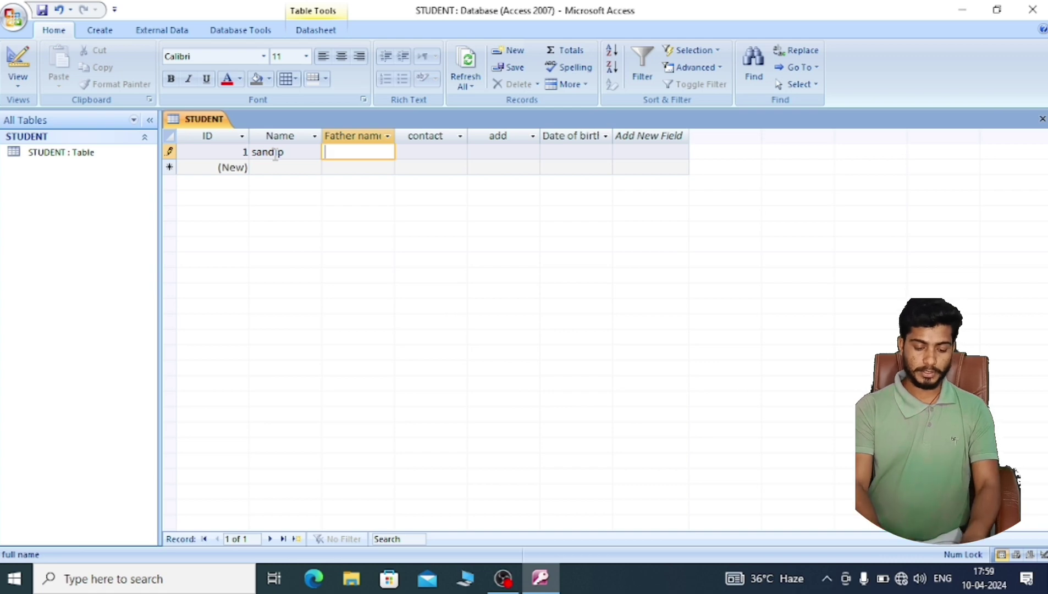
{"action": "type", "text": "aman"}
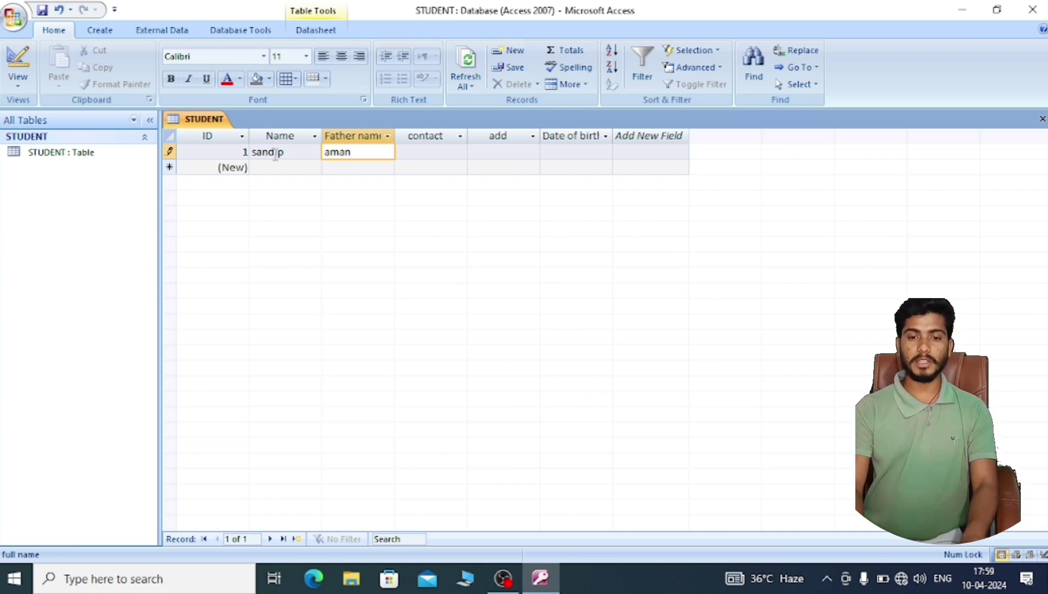
{"action": "key", "text": "Tab"}
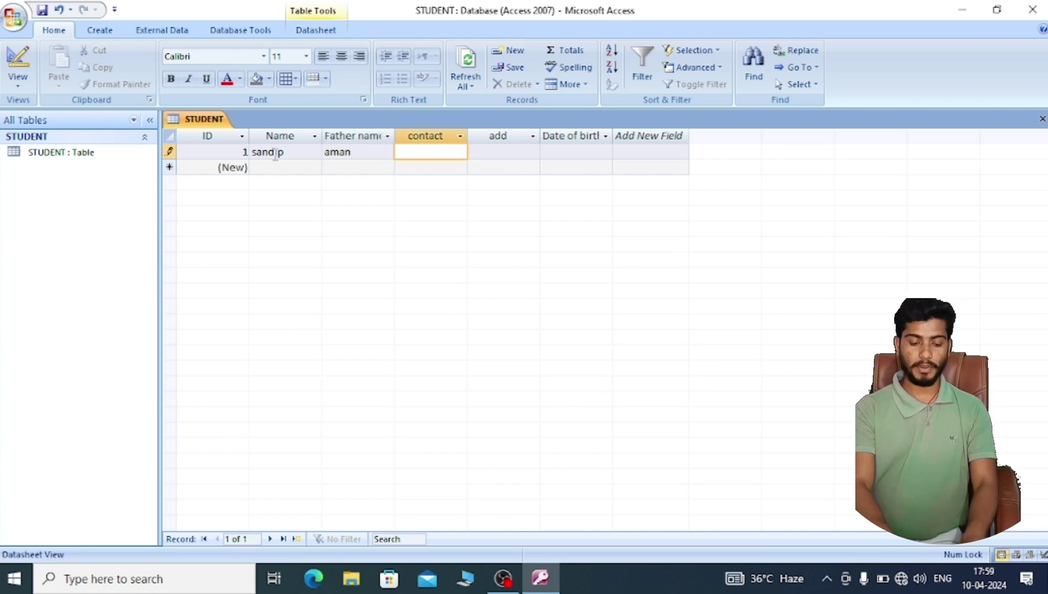
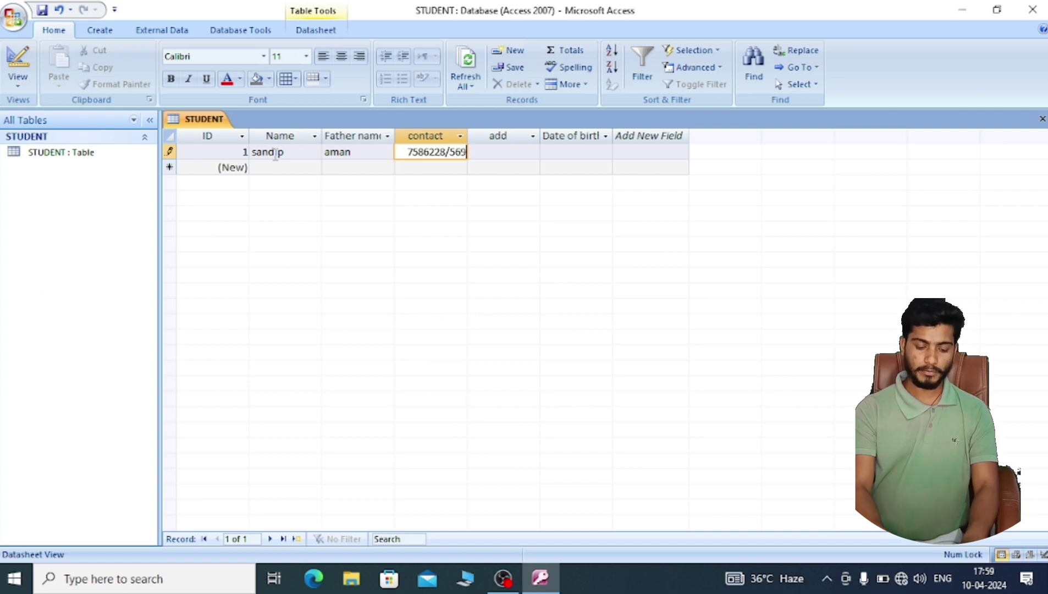
{"action": "key", "text": "Tab"}
{"action": "key", "text": "Escape"}
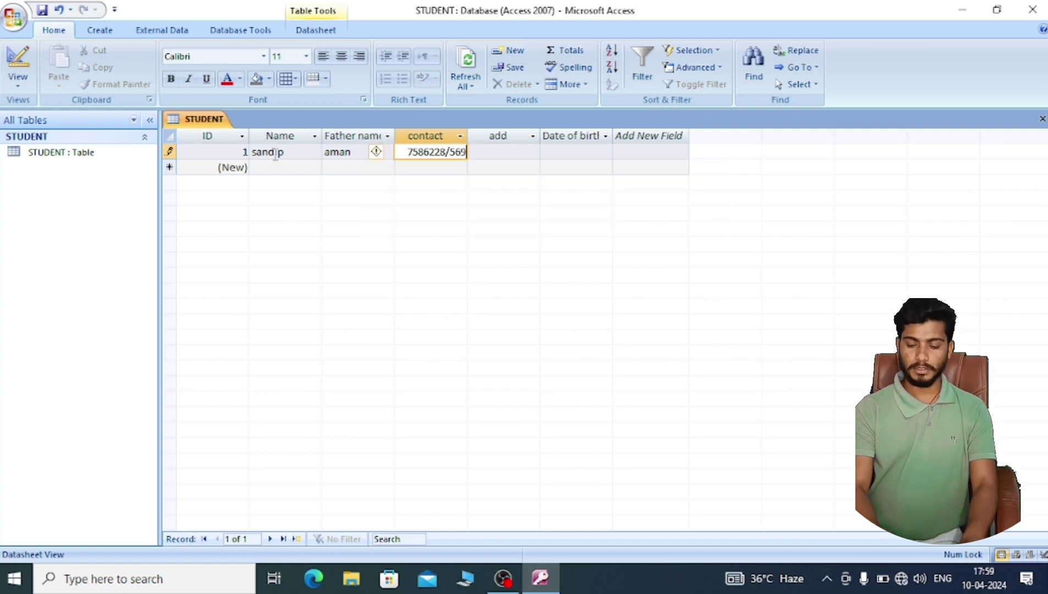
{"action": "key", "text": "BackSpace"}
{"action": "key", "text": "BackSpace"}
{"action": "key", "text": "BackSpace"}
{"action": "key", "text": "BackSpace"}
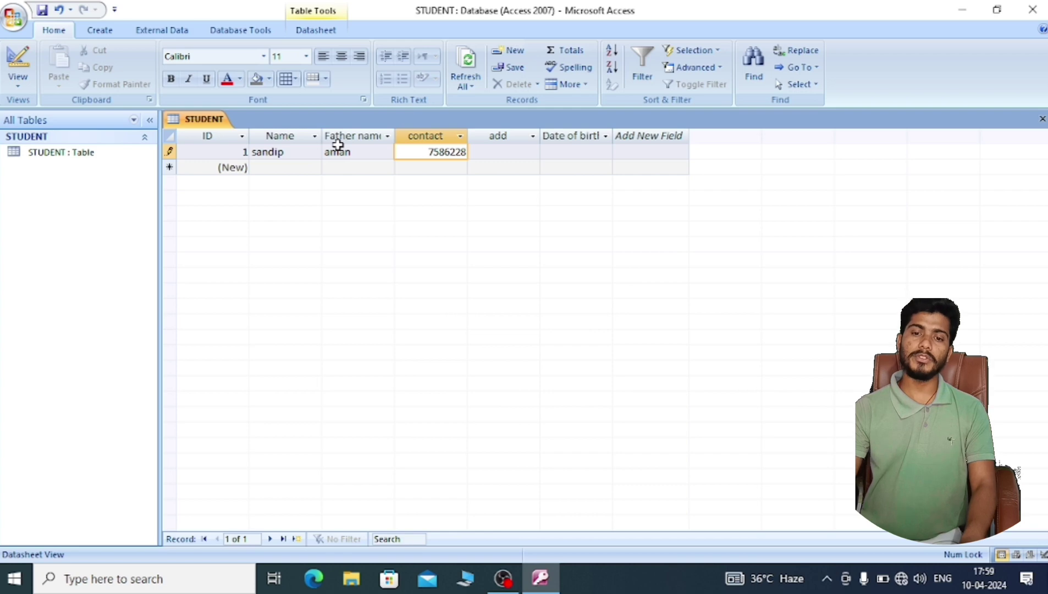
{"action": "type", "text": "78"}
{"action": "key", "text": "Tab"}
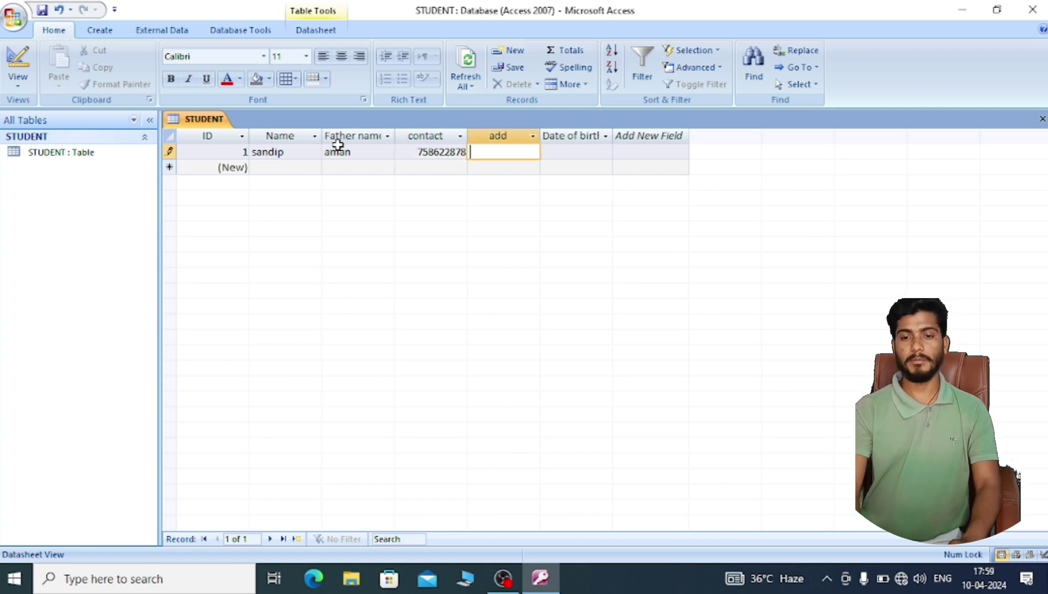
{"action": "type", "text": "gdyfdg"}
{"action": "key", "text": "Tab"}
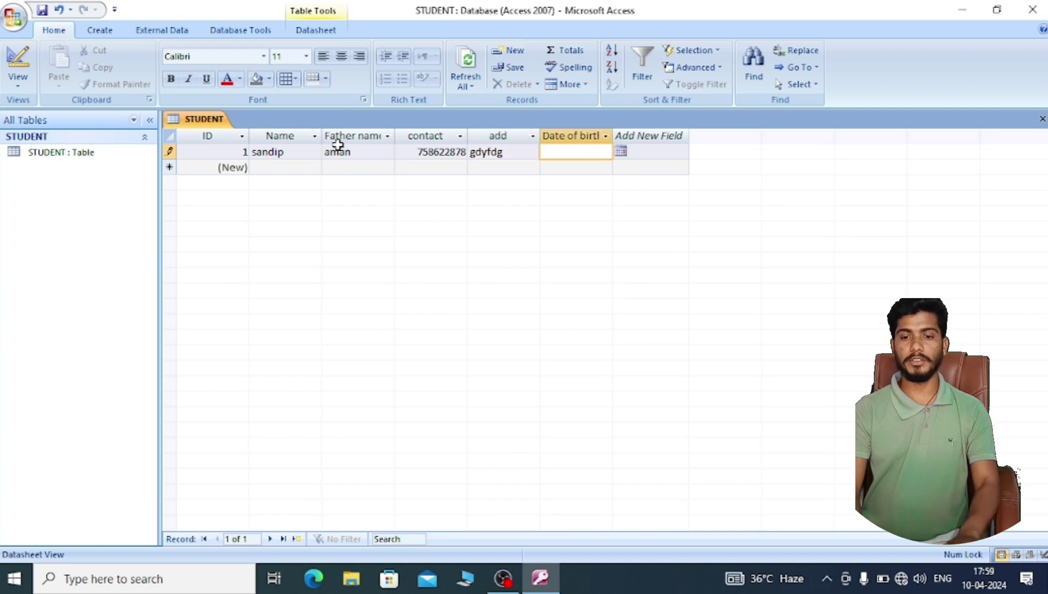
- Enter the birth date 12/02/2000 to save the record, then return to Design View
{"action": "left_click", "coordinate": [620, 152]}
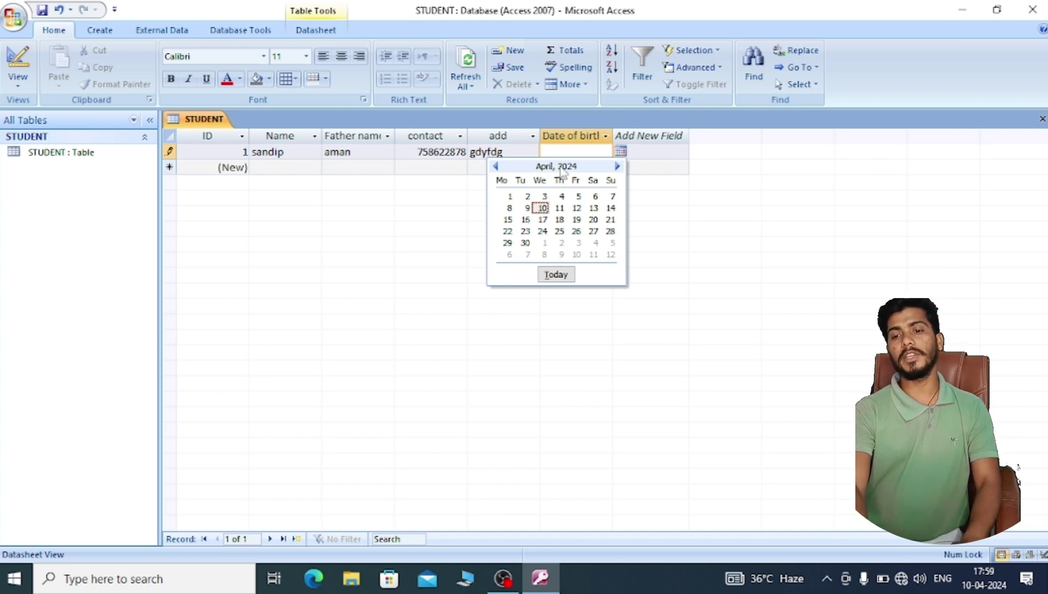
{"action": "left_click", "coordinate": [588, 149]}
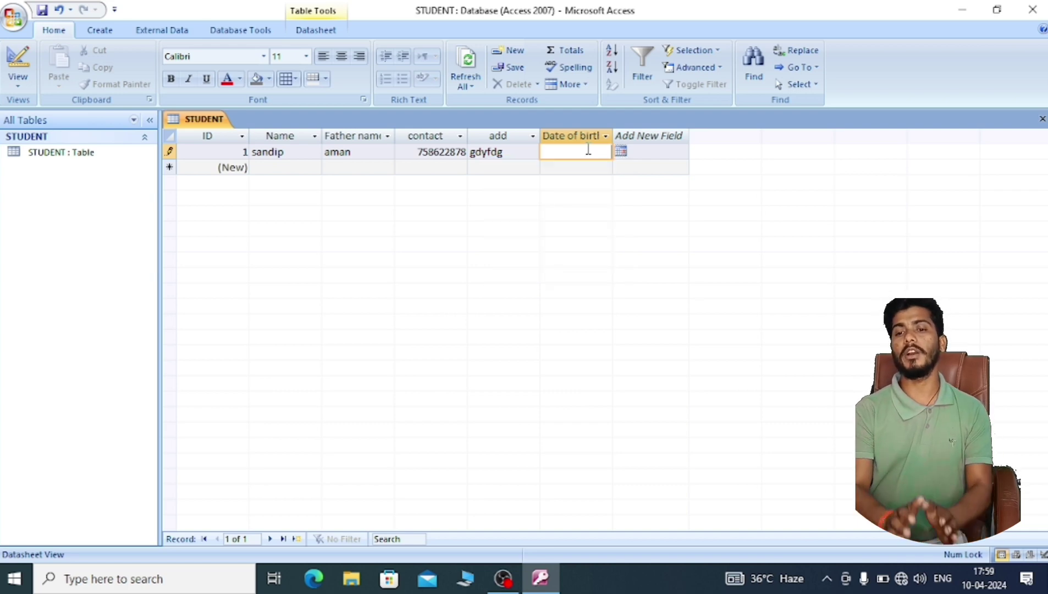
{"action": "type", "text": "12"}
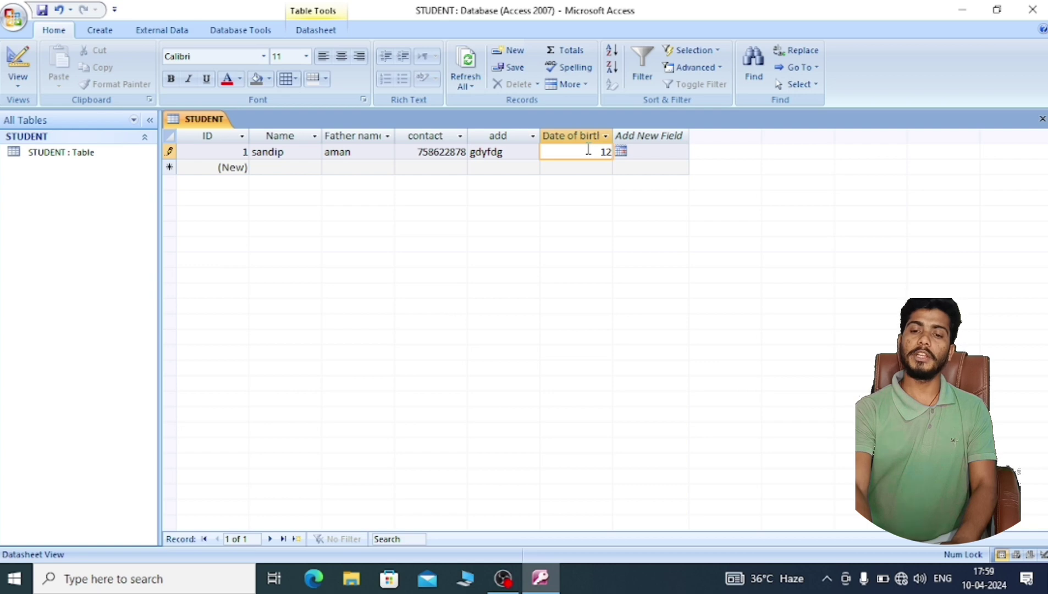
{"action": "type", "text": "/02"}
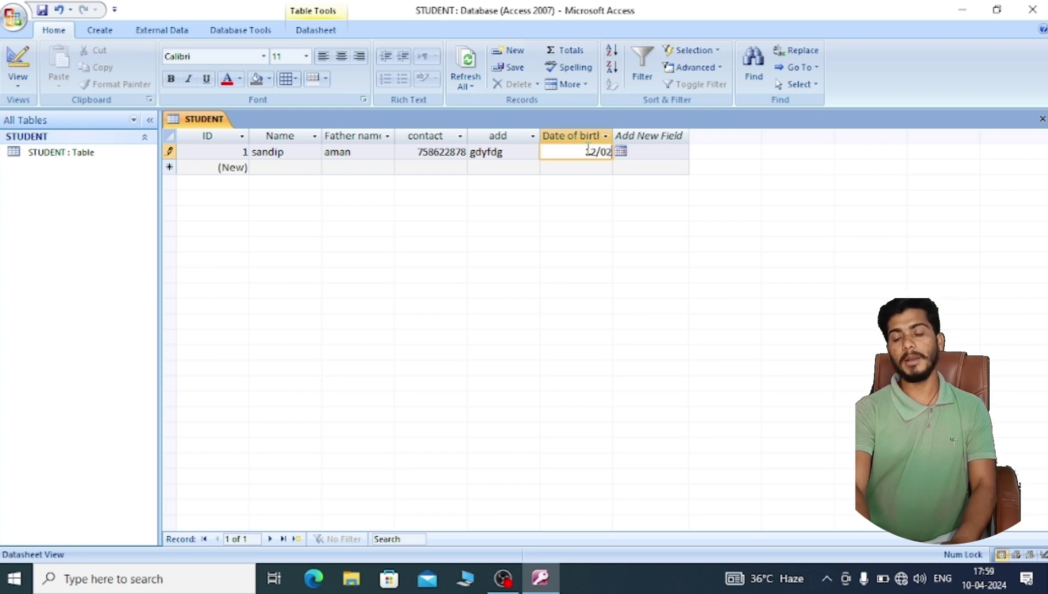
{"action": "type", "text": "/2000"}
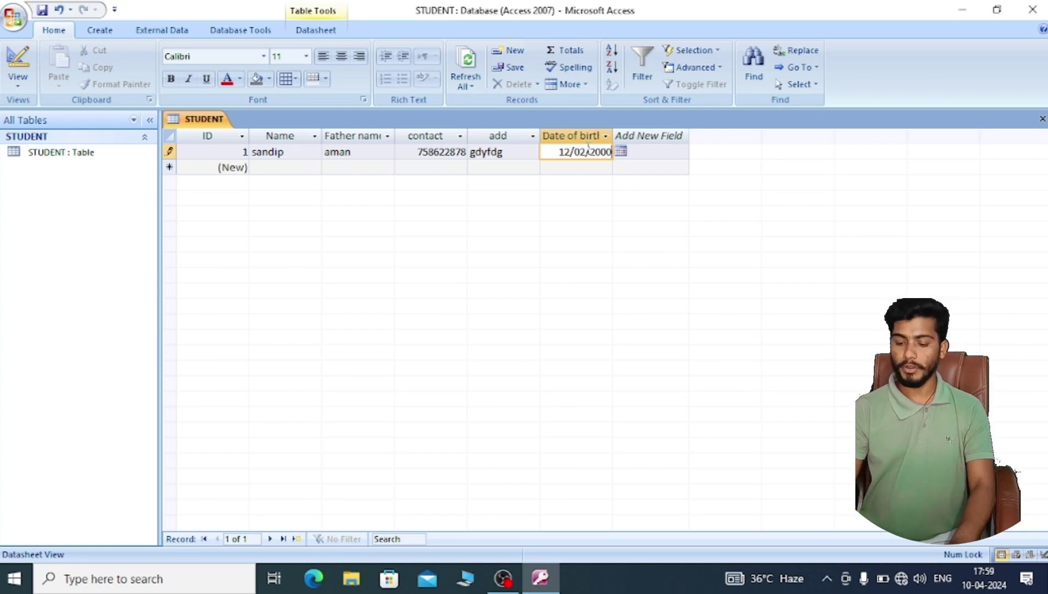
{"action": "key", "text": "Return"}
{"action": "key", "text": "Tab"}
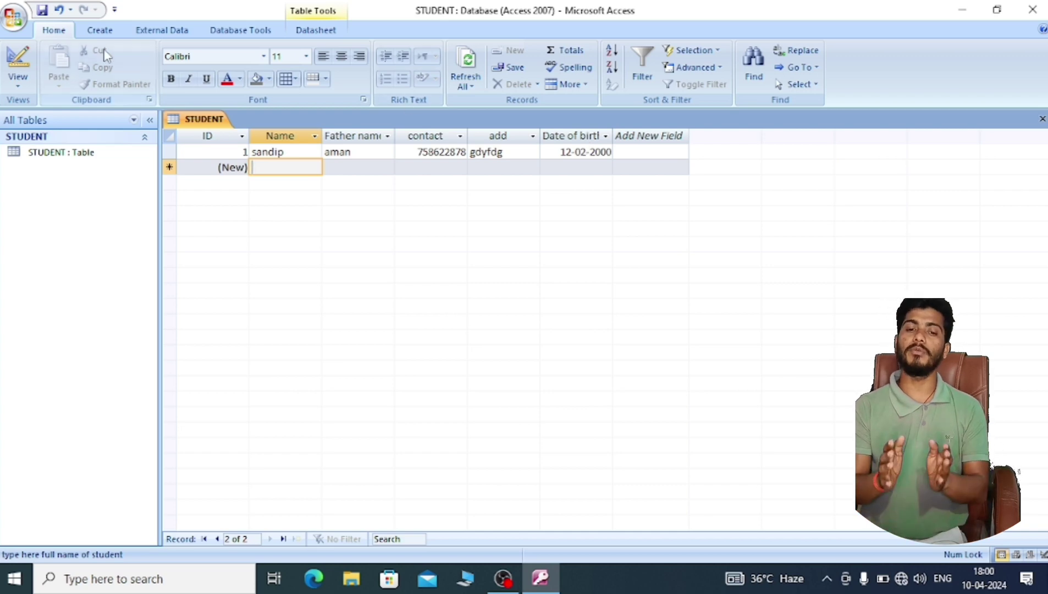
{"action": "left_click", "coordinate": [16, 79]}
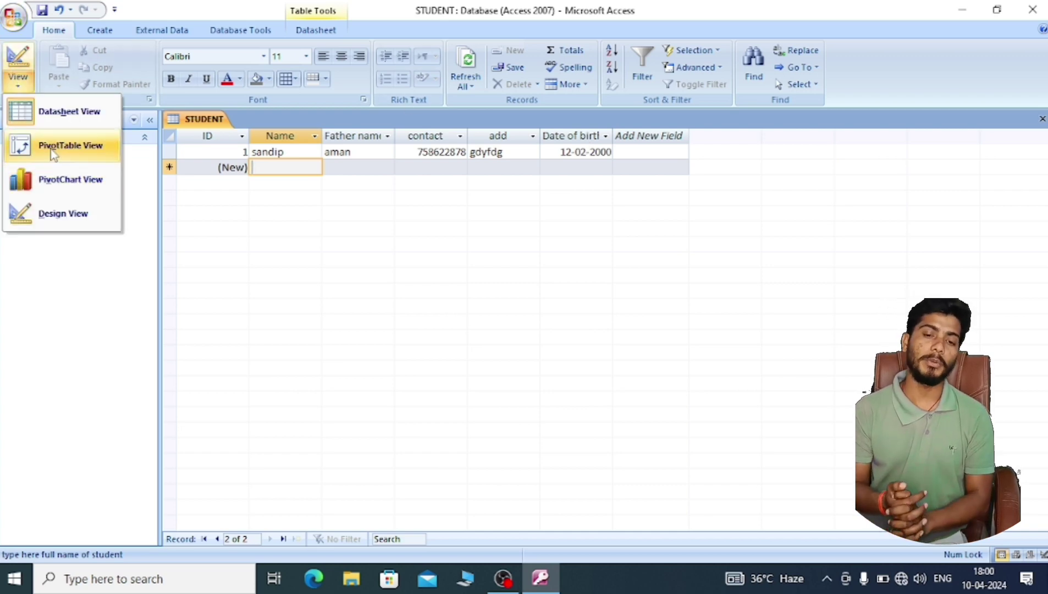
{"action": "left_click", "coordinate": [52, 214]}
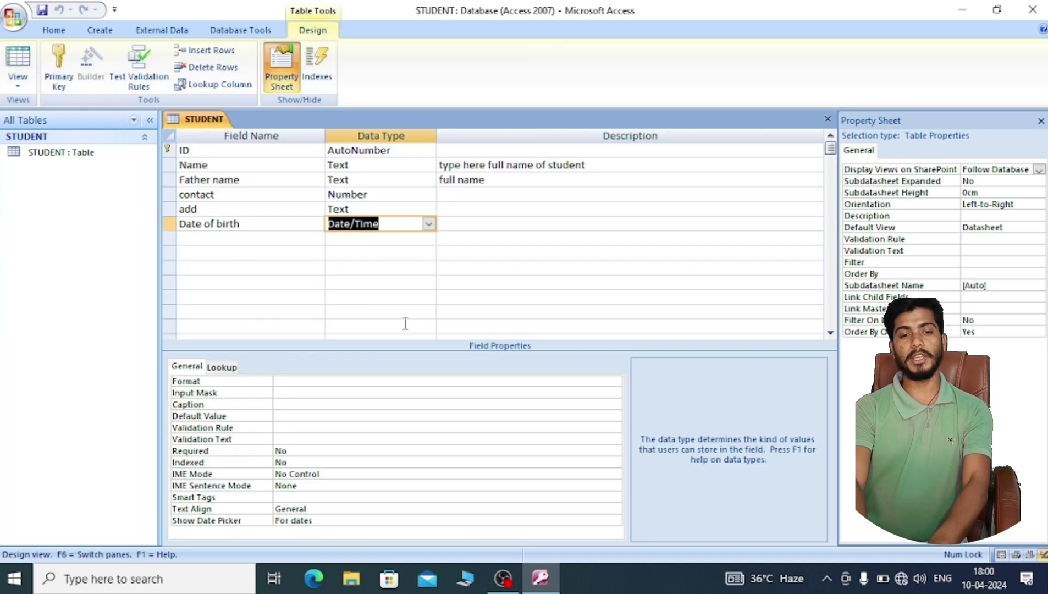